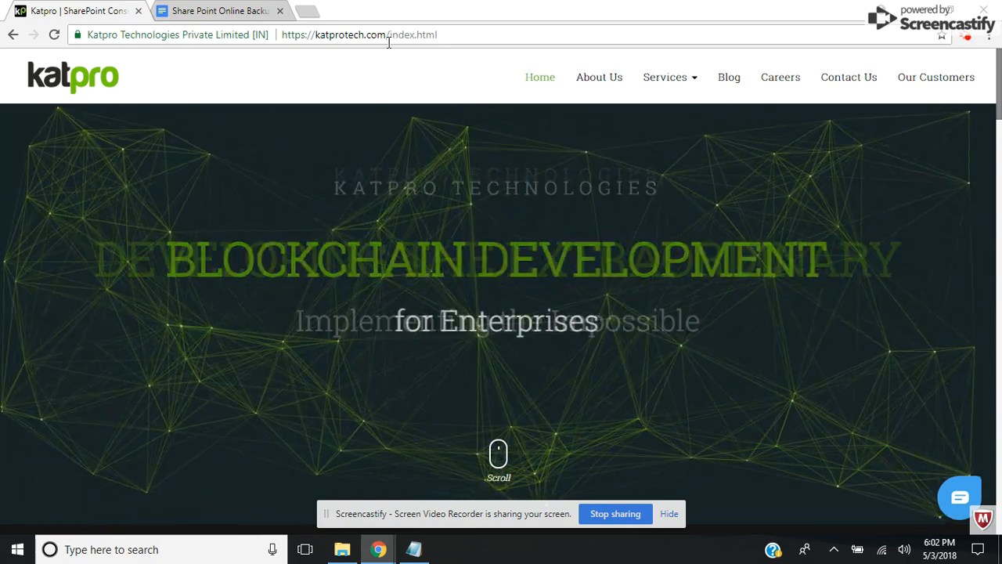
# Show the Services dropdown in the top navigation bar of katprotech.com
pyautogui.moveTo(696, 84)
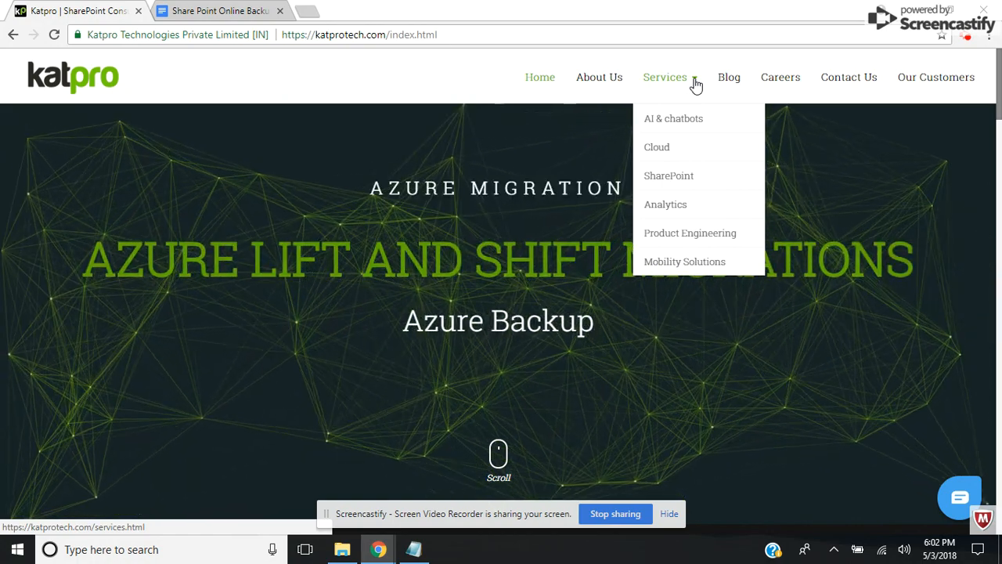
# Go to Services > SharePoint and follow the SharePoint Online Backup Tool link in the sidebar
pyautogui.click(700, 178)
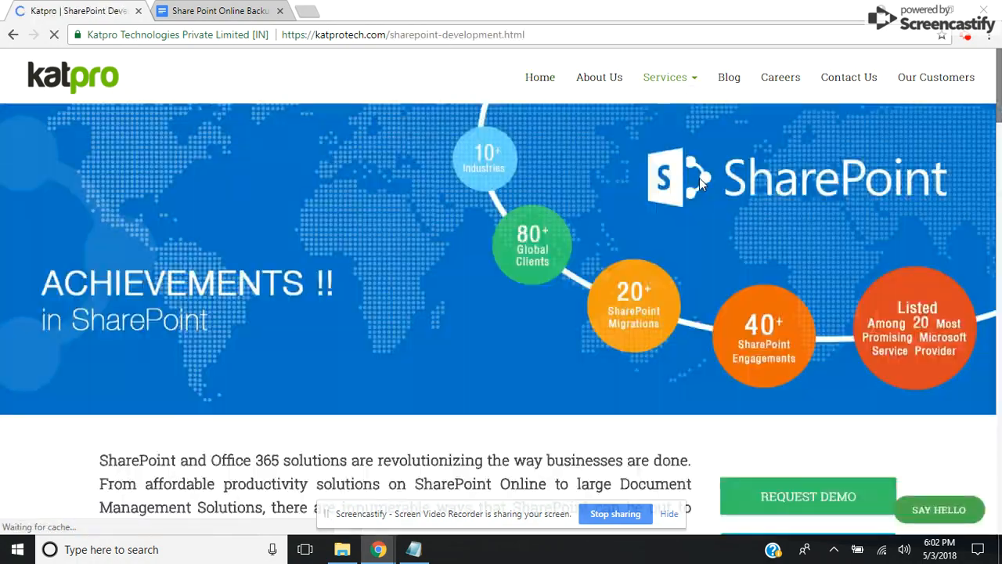
pyautogui.scroll(-3, 240, 313)
pyautogui.scroll(-2, 241, 316)
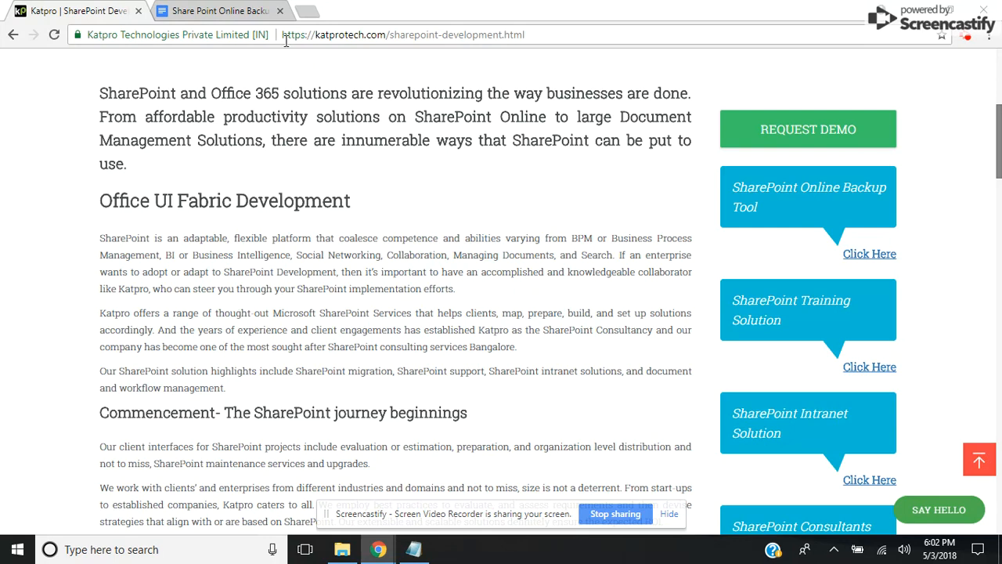
pyautogui.click(878, 258)
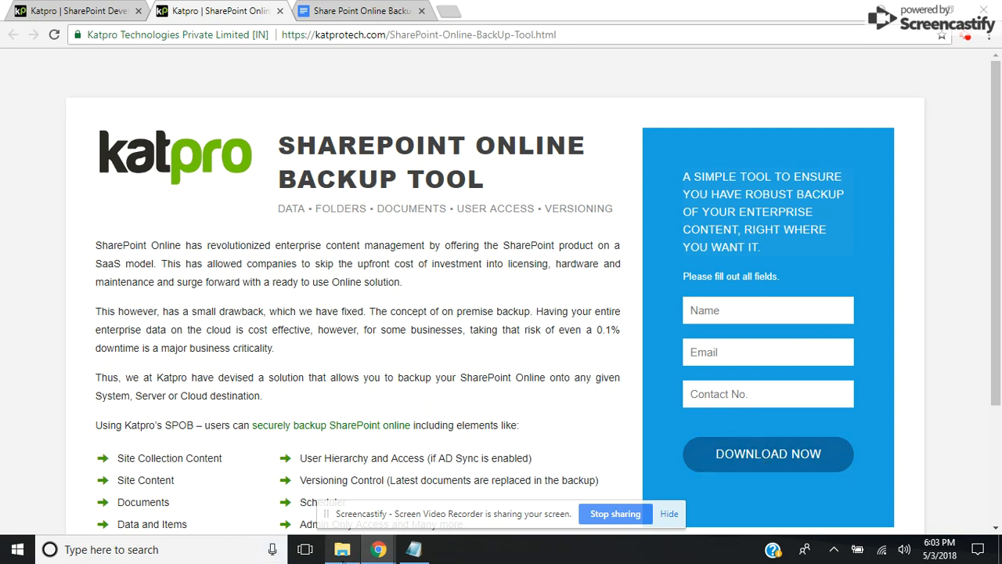
# In File Explorer, go to the Downloads folder and find the SPOnlineDownloaderSetup installer
pyautogui.moveTo(343, 551)
pyautogui.click(342, 551)
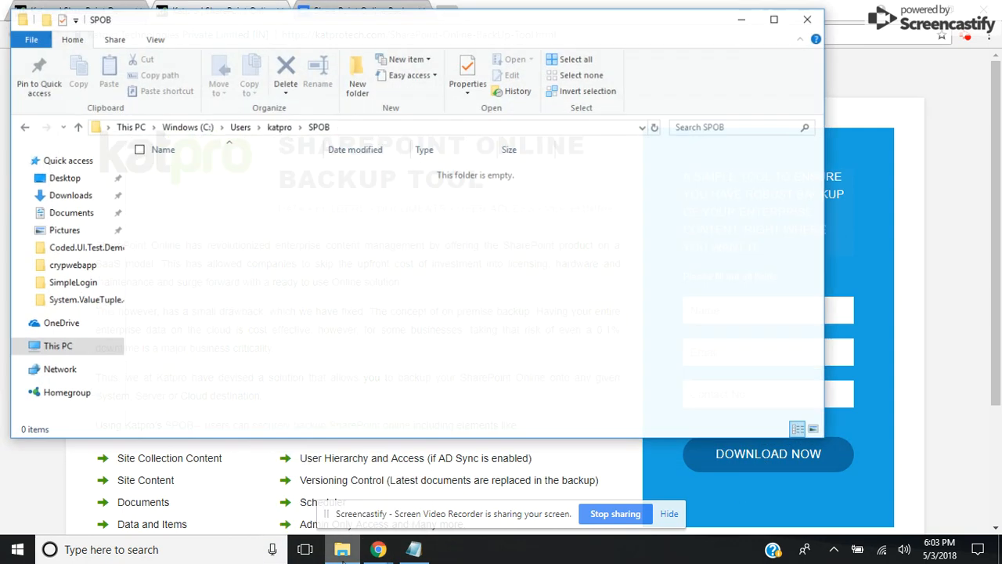
pyautogui.click(68, 207)
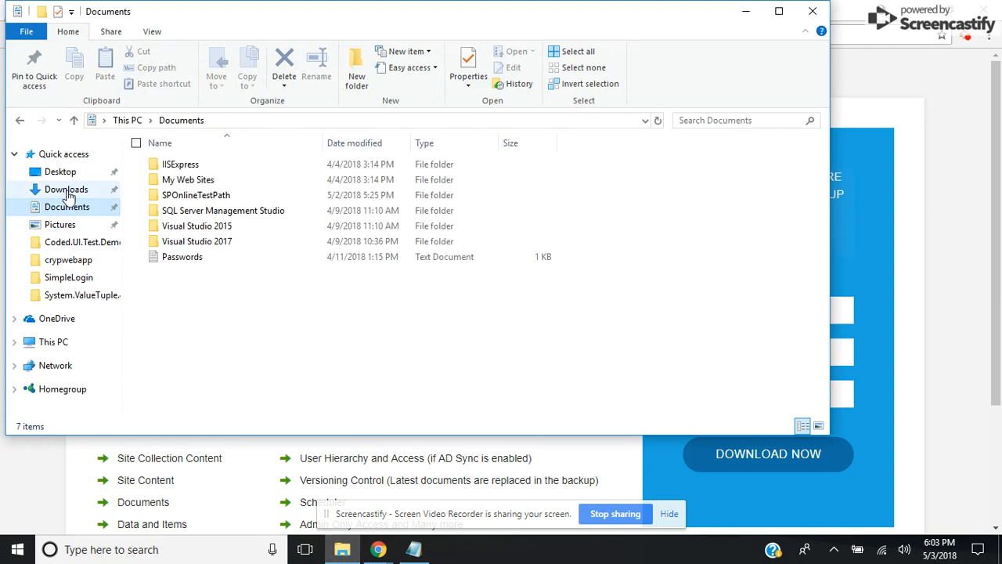
pyautogui.click(65, 190)
pyautogui.scroll(-1, 313, 281)
pyautogui.scroll(-3, 329, 296)
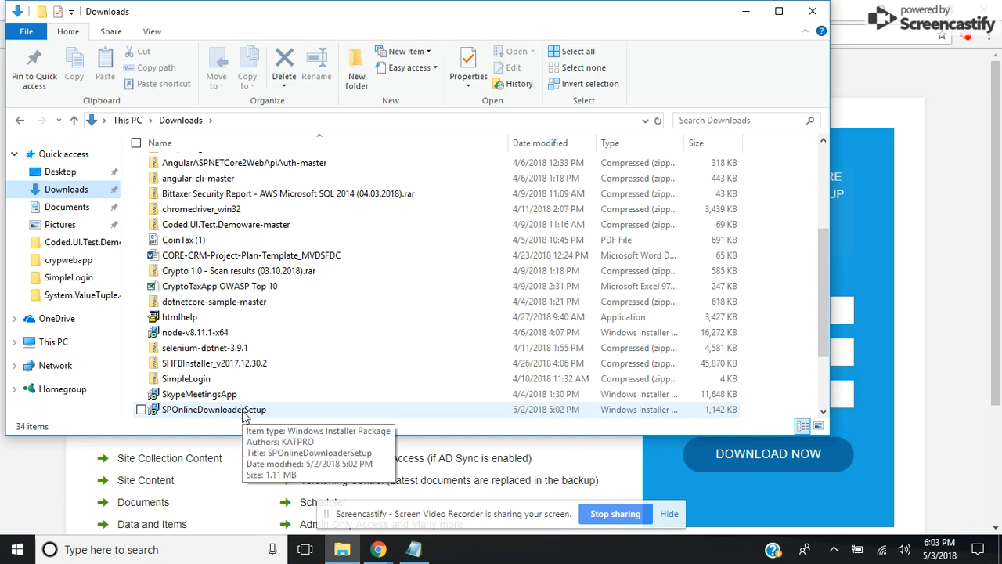
# Install SPOnlineDownloaderSetup with the default installation folder, then close the installer
pyautogui.rightClick(243, 411)
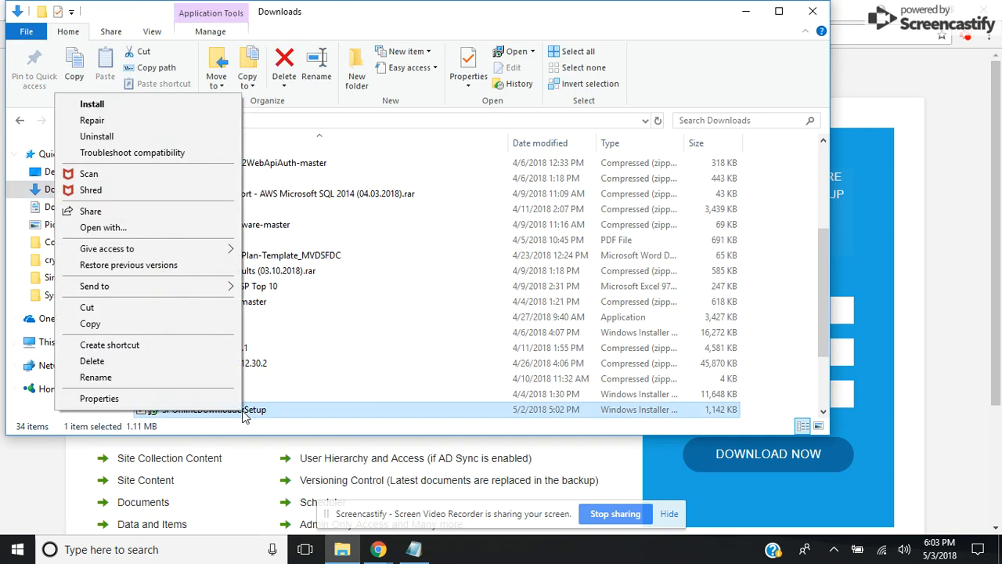
pyautogui.click(163, 106)
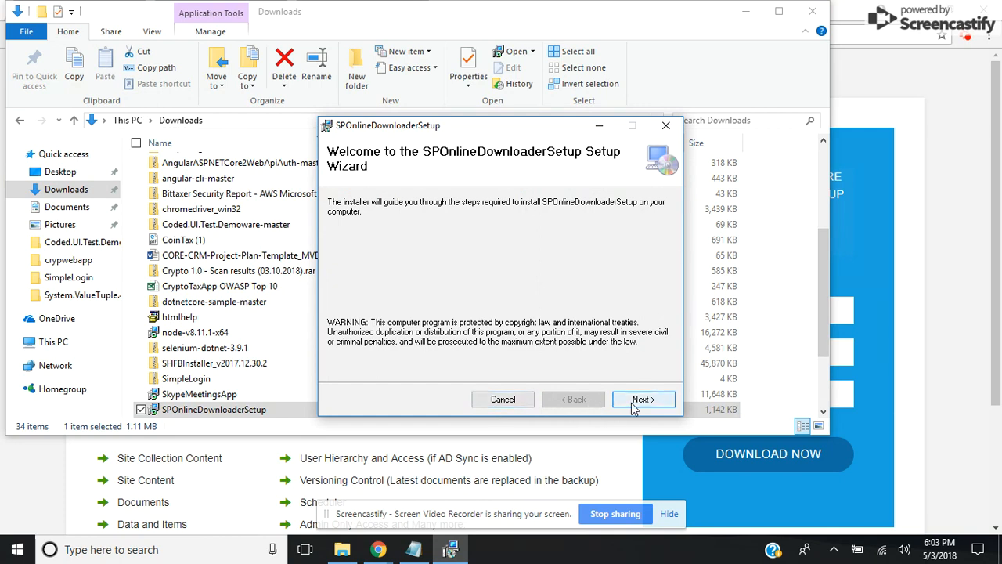
pyautogui.click(634, 403)
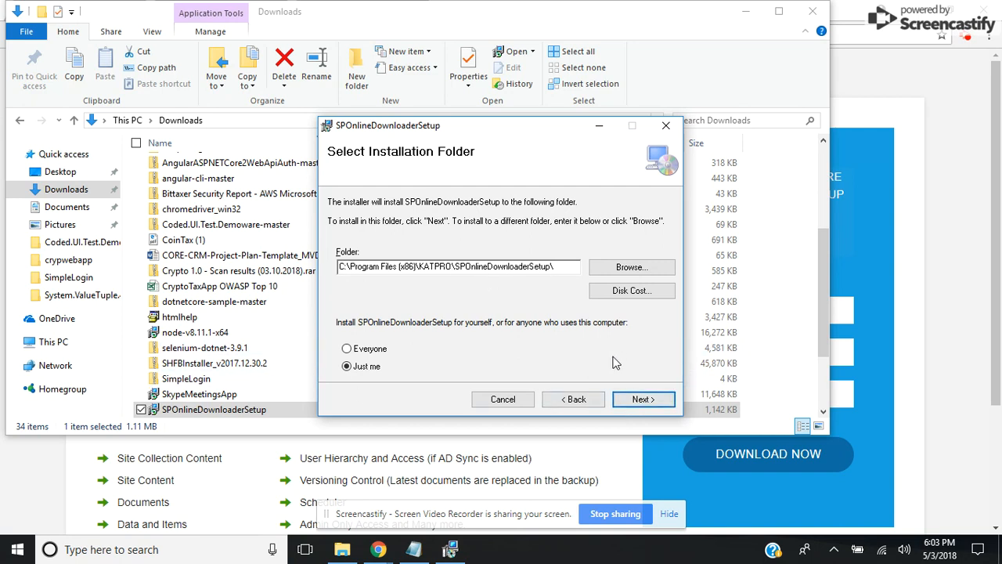
pyautogui.click(646, 402)
pyautogui.click(644, 400)
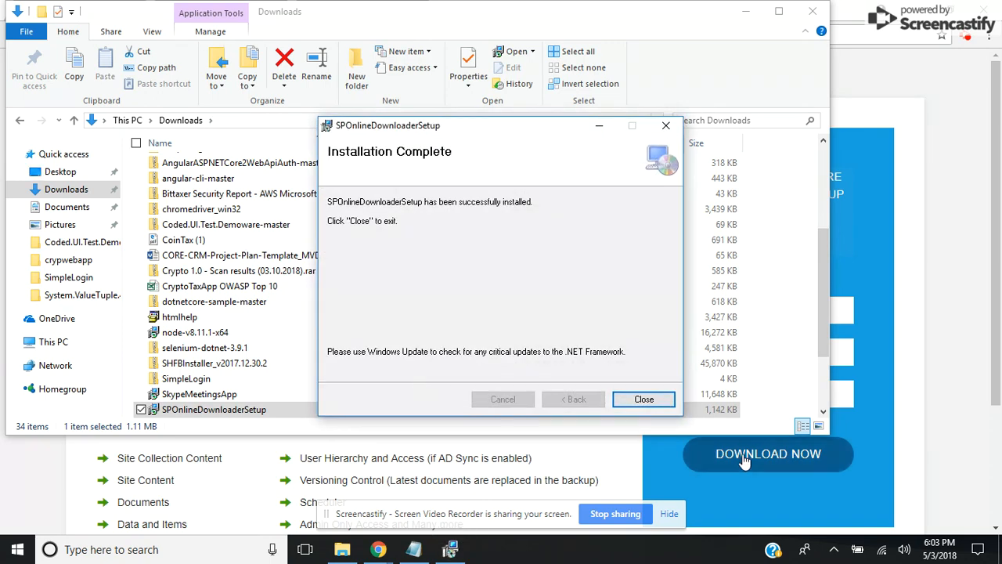
pyautogui.click(643, 400)
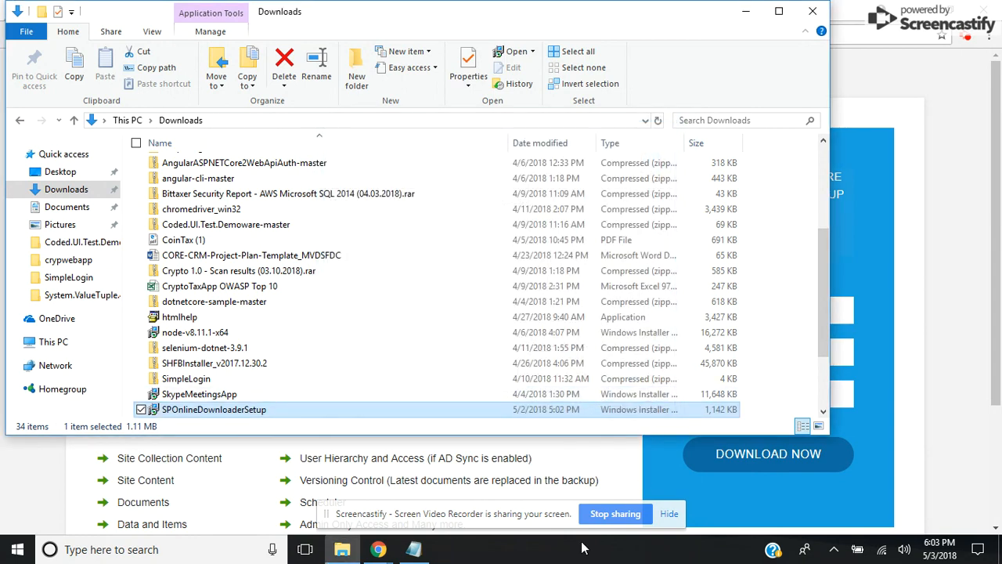
# Search 'sp' in Windows Search to launch SPOnlineDownloader, and minimize the Downloads window
pyautogui.click(215, 552)
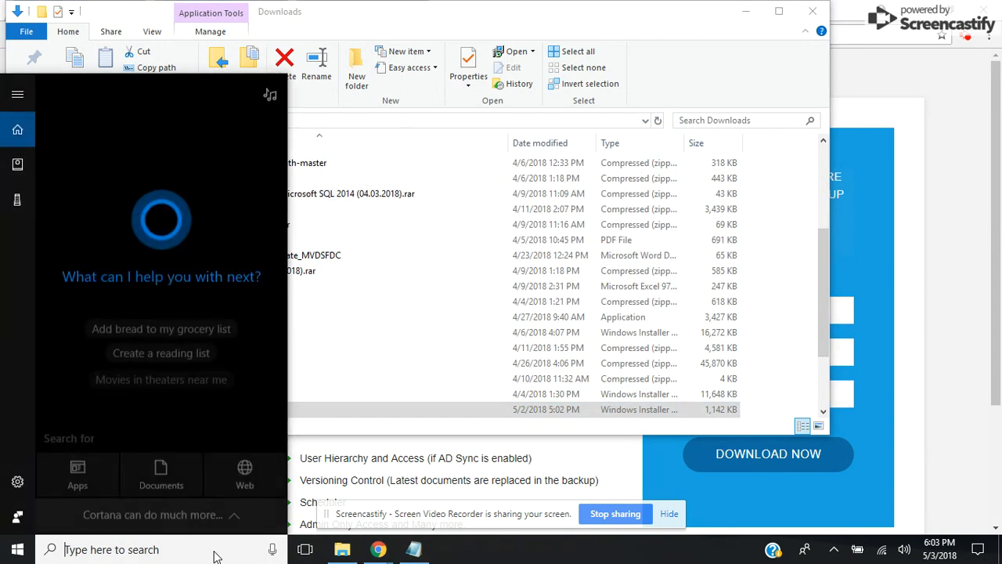
pyautogui.write('sp')
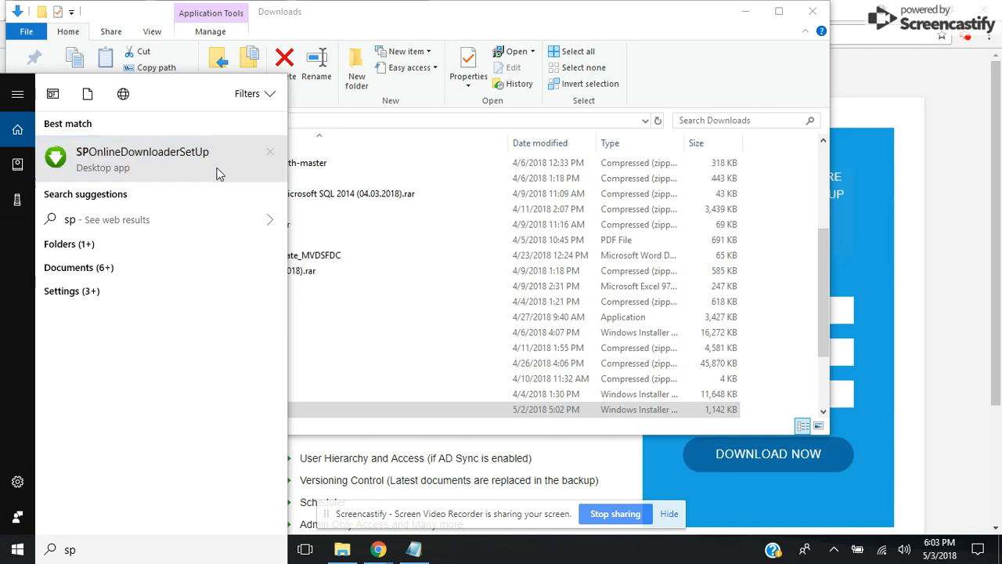
pyautogui.click(746, 11)
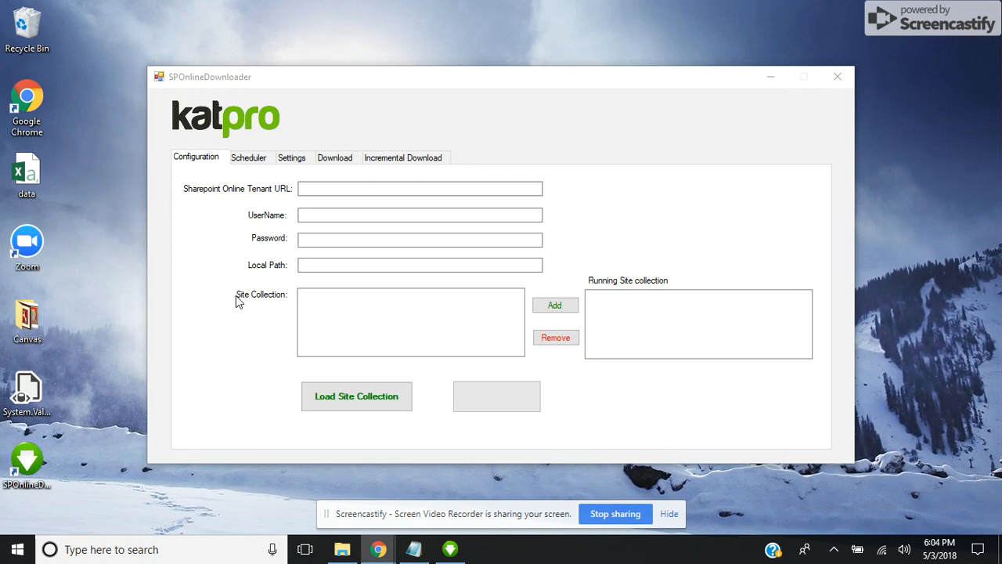
pyautogui.click(314, 190)
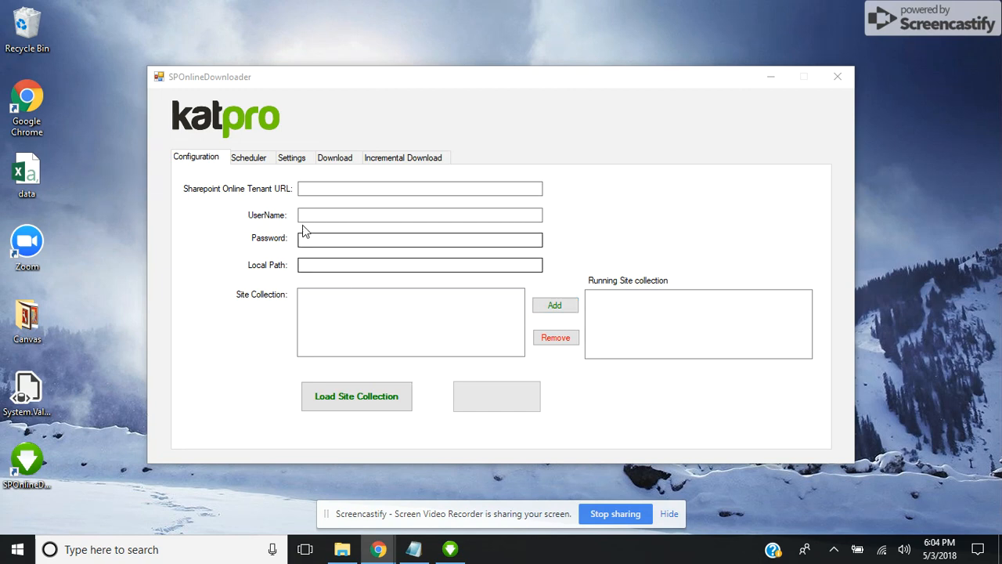
pyautogui.click(251, 162)
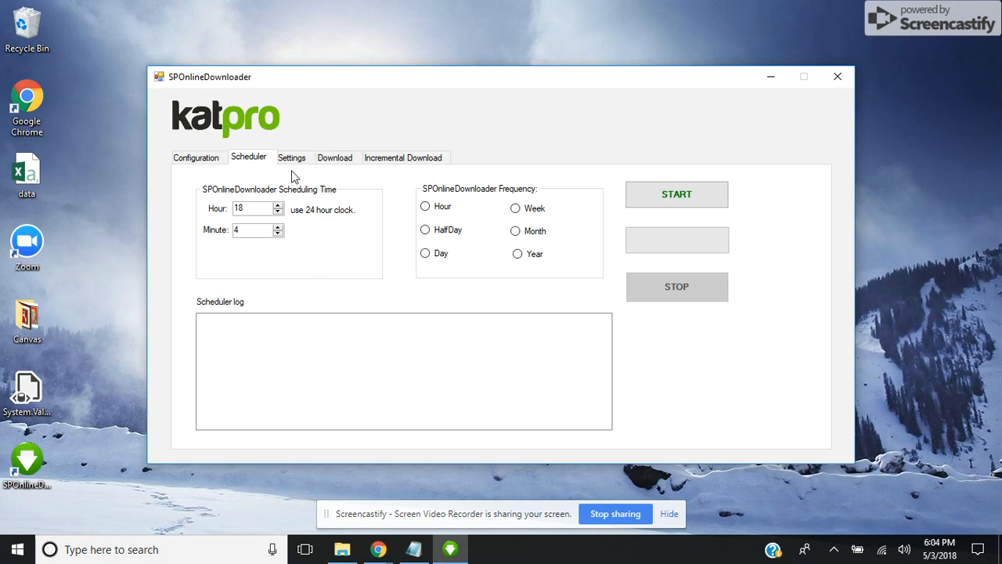
pyautogui.click(292, 159)
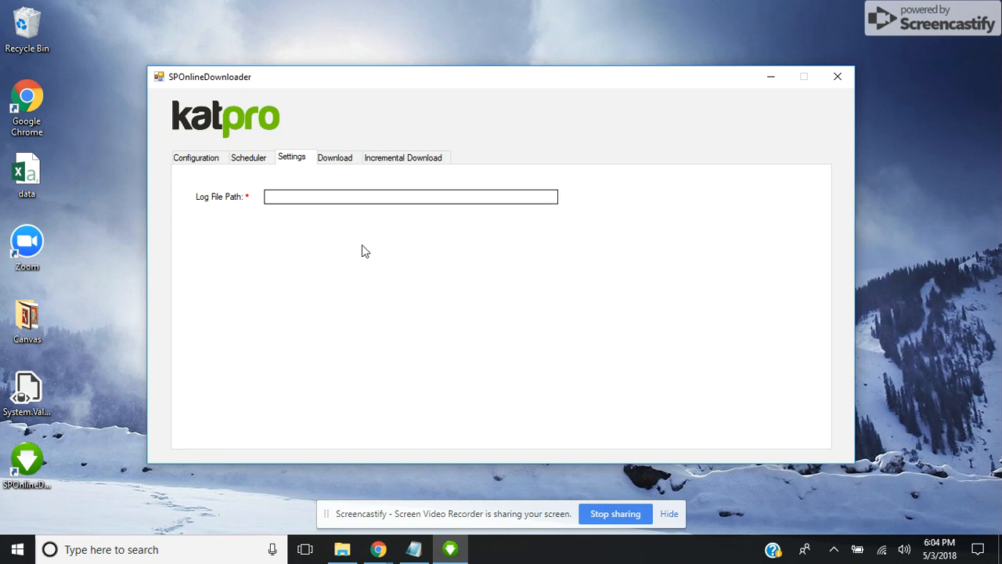
pyautogui.click(343, 158)
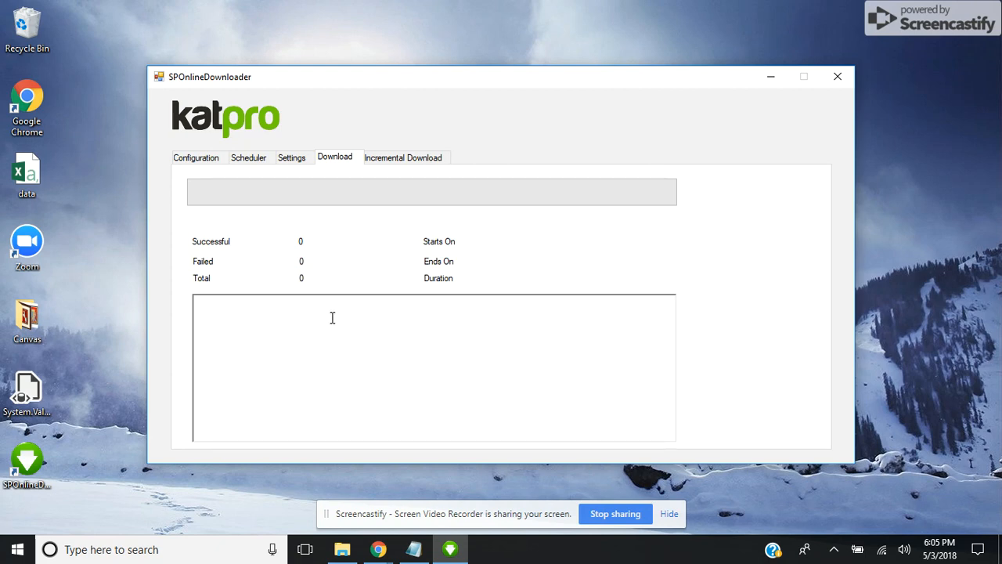
pyautogui.click(388, 161)
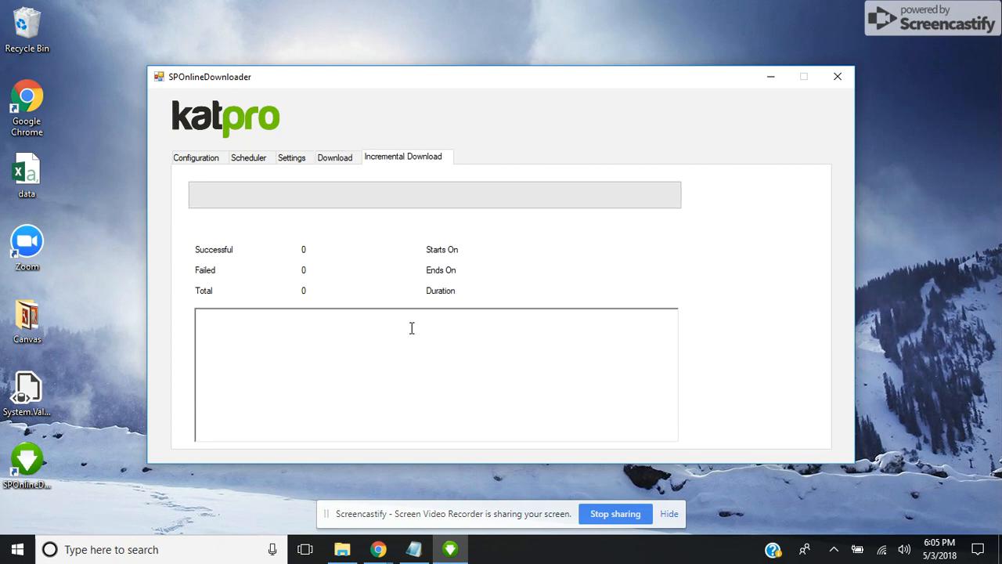
pyautogui.click(196, 159)
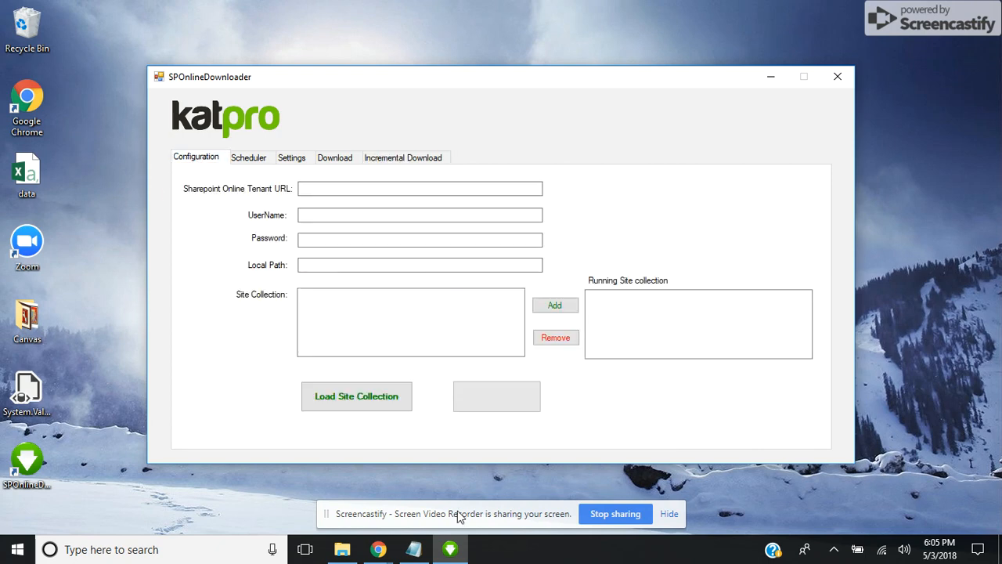
pyautogui.click(416, 553)
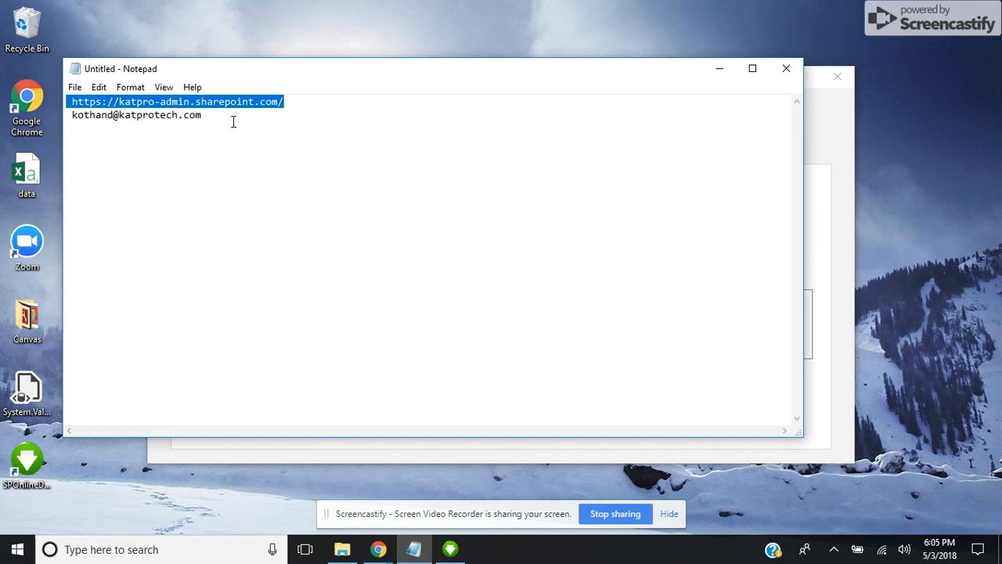
pyautogui.rightClick(234, 110)
pyautogui.click(203, 161)
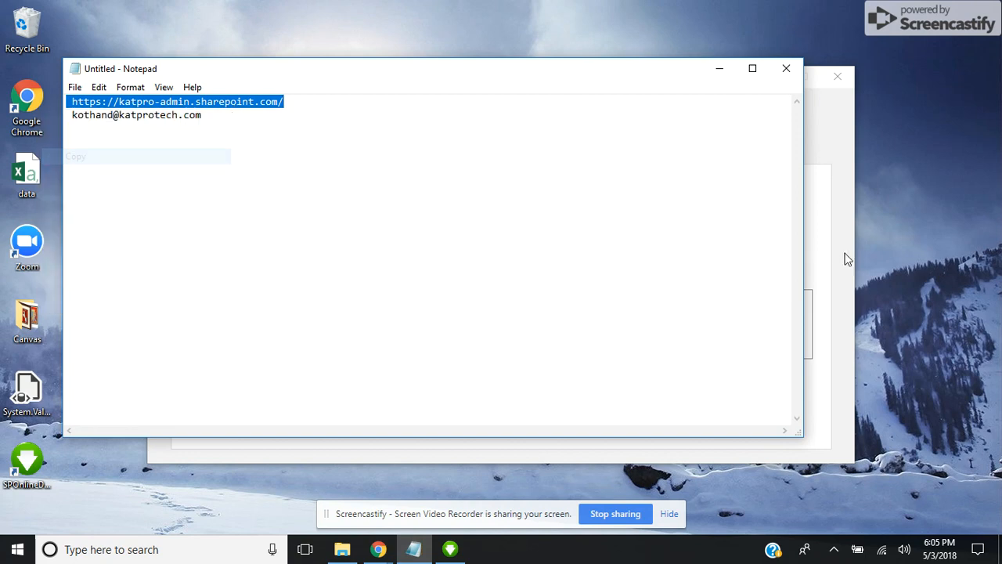
pyautogui.click(817, 152)
pyautogui.rightClick(360, 188)
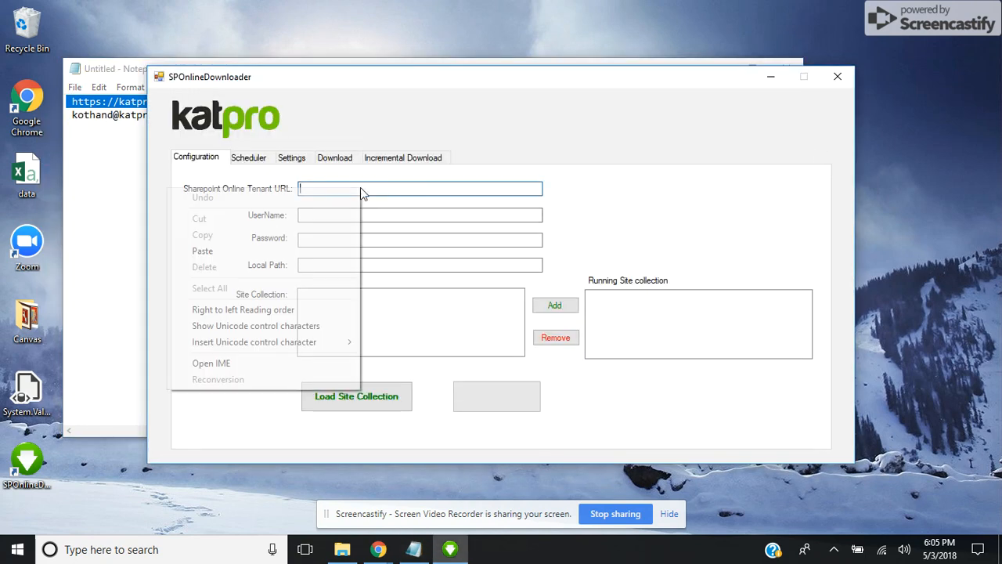
pyautogui.click(278, 250)
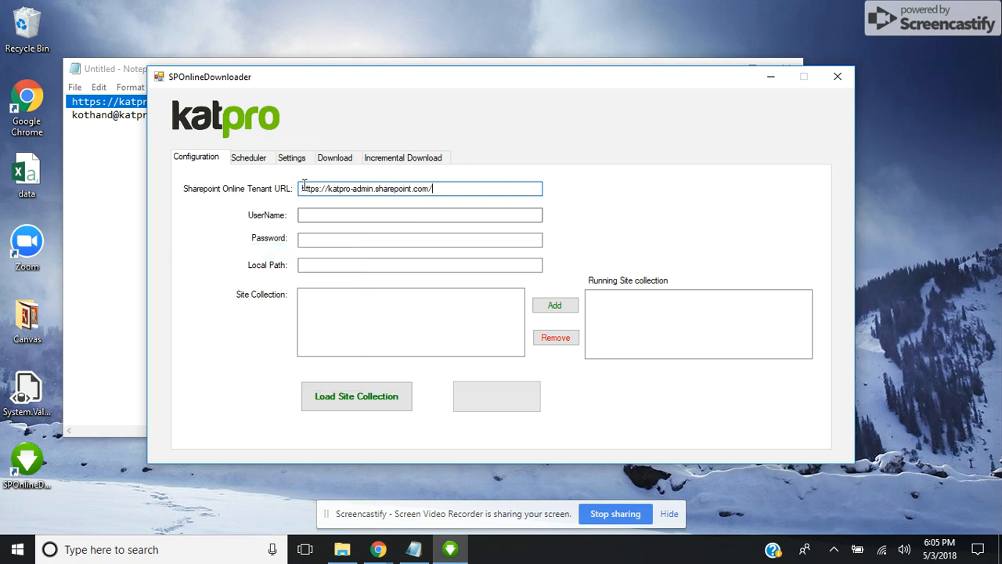
pyautogui.press('BackSpace')
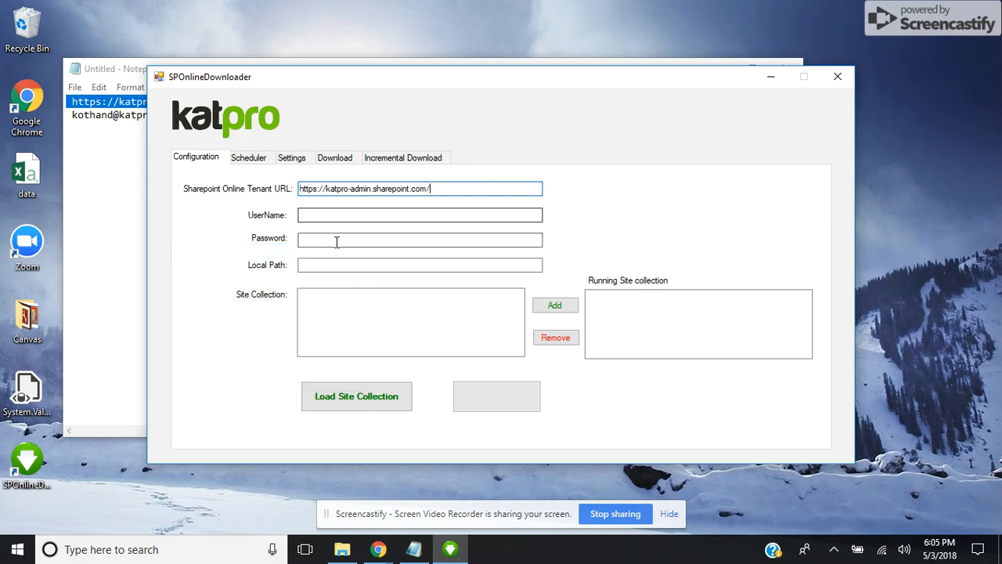
# Type the account's e-mail user name and fill in the password field
pyautogui.click(335, 213)
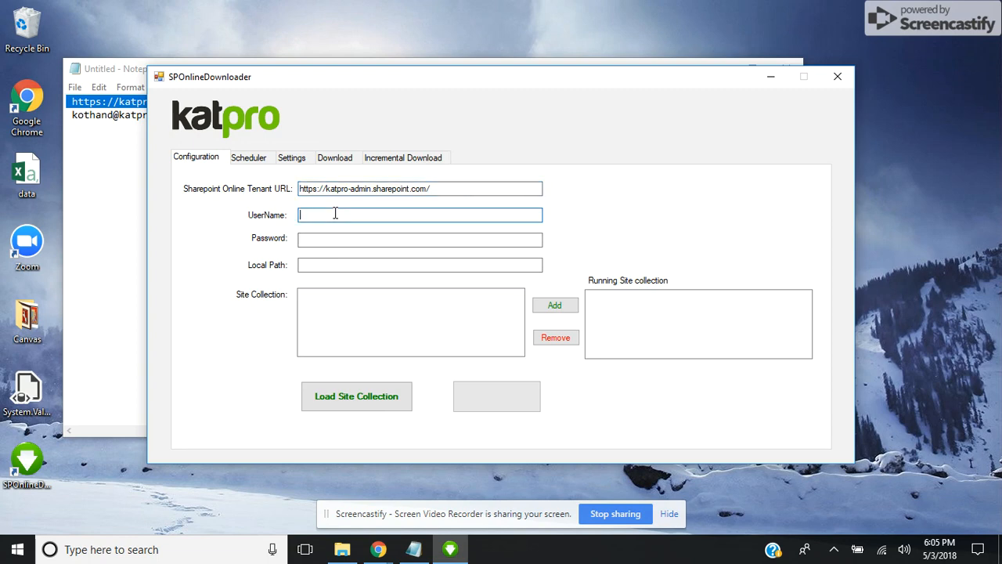
pyautogui.press('Tab')
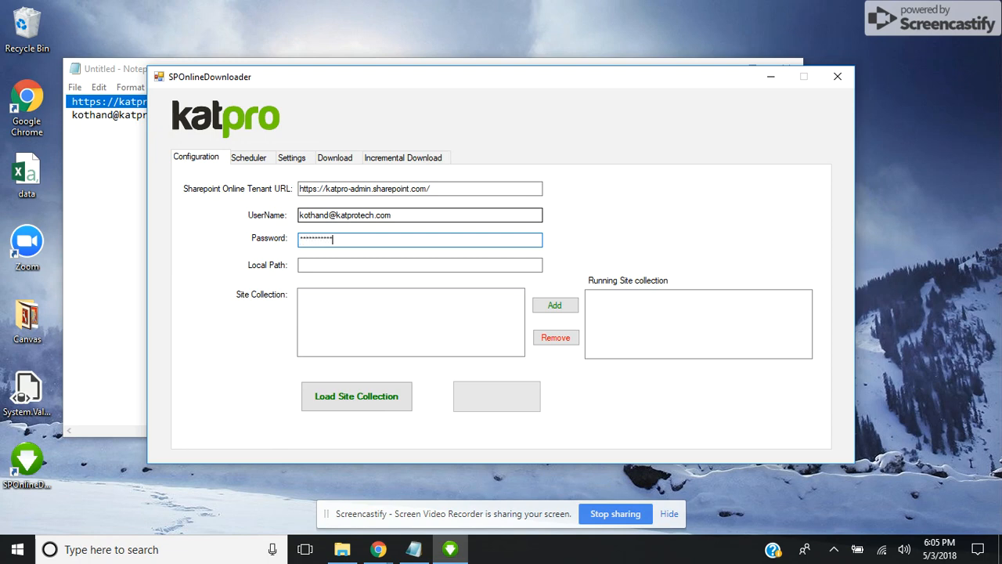
pyautogui.click(343, 549)
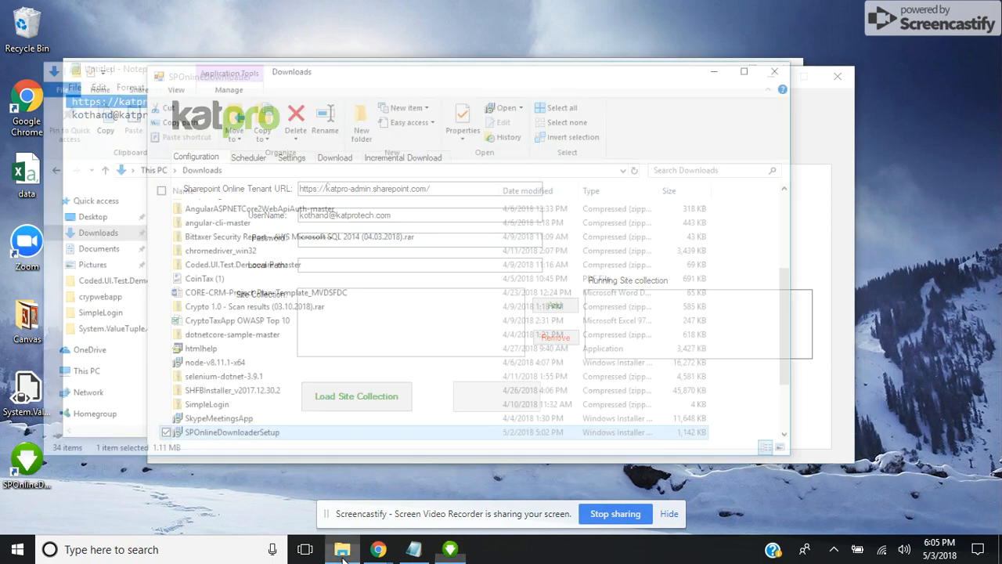
# Open C:\Users\katpro\SPOB in File Explorer, copy its path, and minimize the window
pyautogui.click(56, 341)
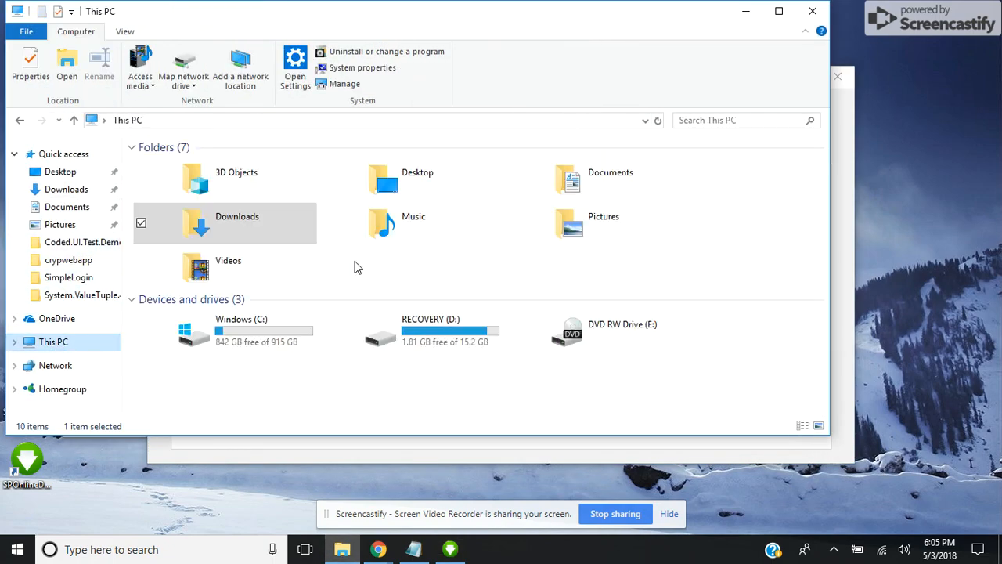
pyautogui.doubleClick(271, 335)
pyautogui.doubleClick(177, 273)
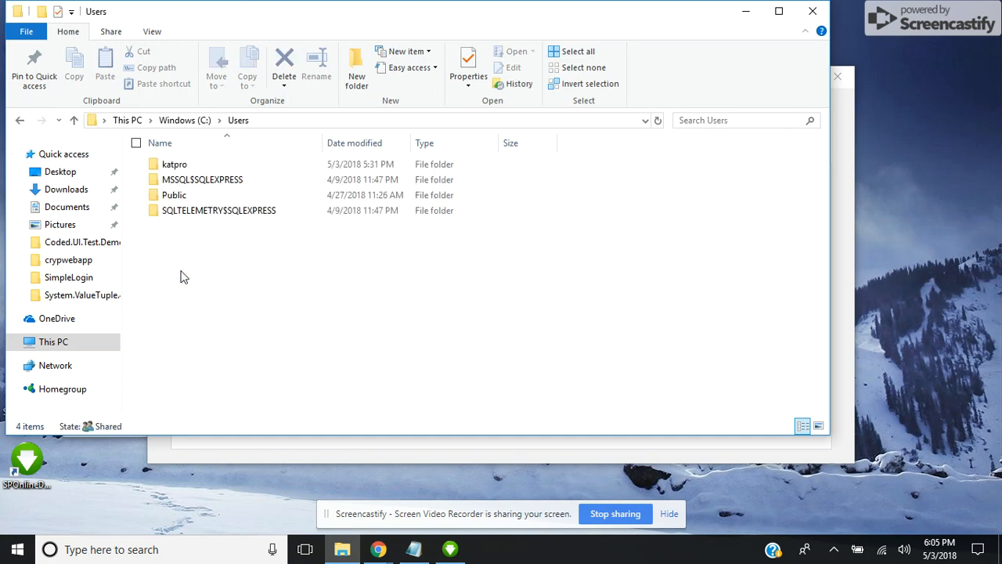
pyautogui.doubleClick(172, 165)
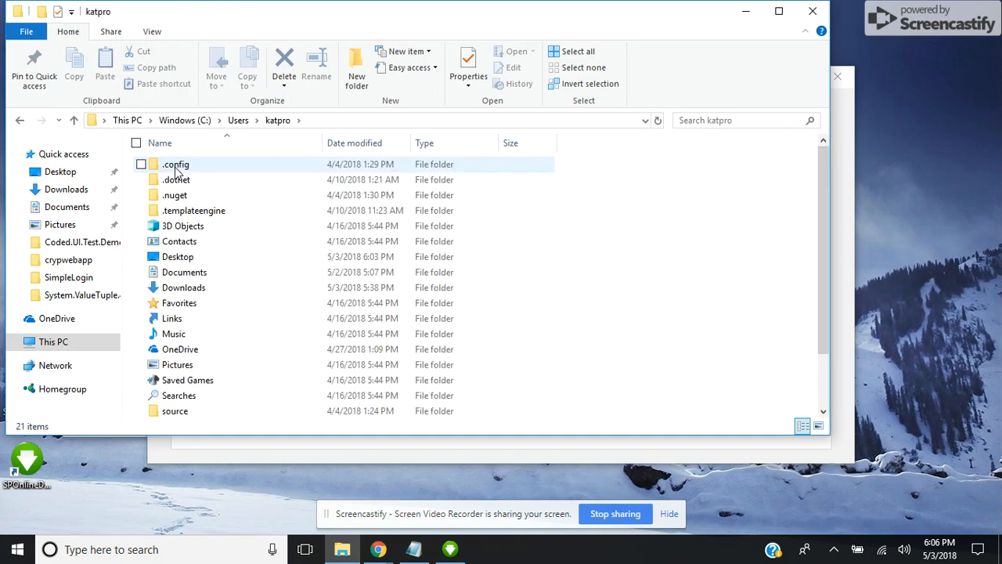
pyautogui.scroll(-2, 219, 329)
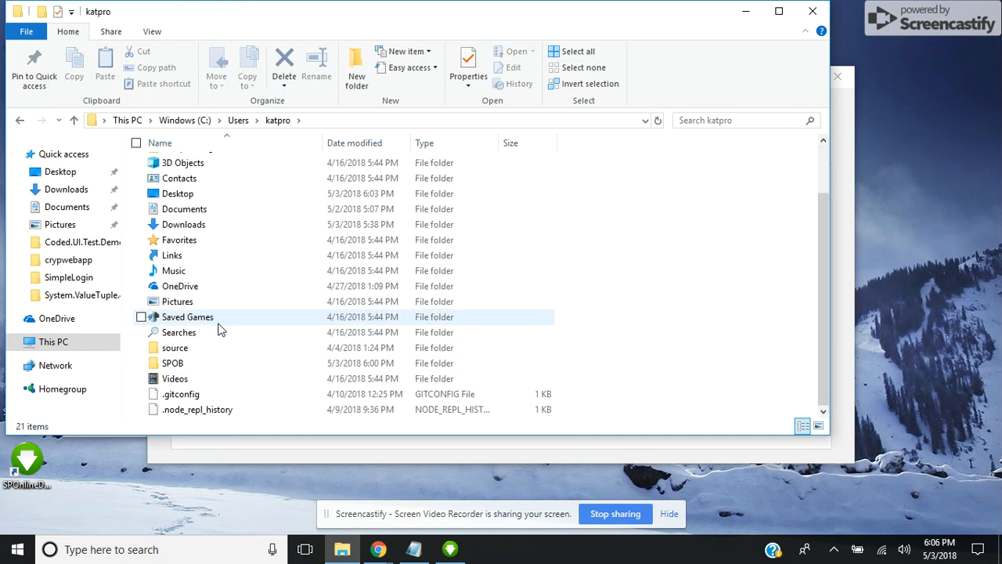
pyautogui.doubleClick(205, 362)
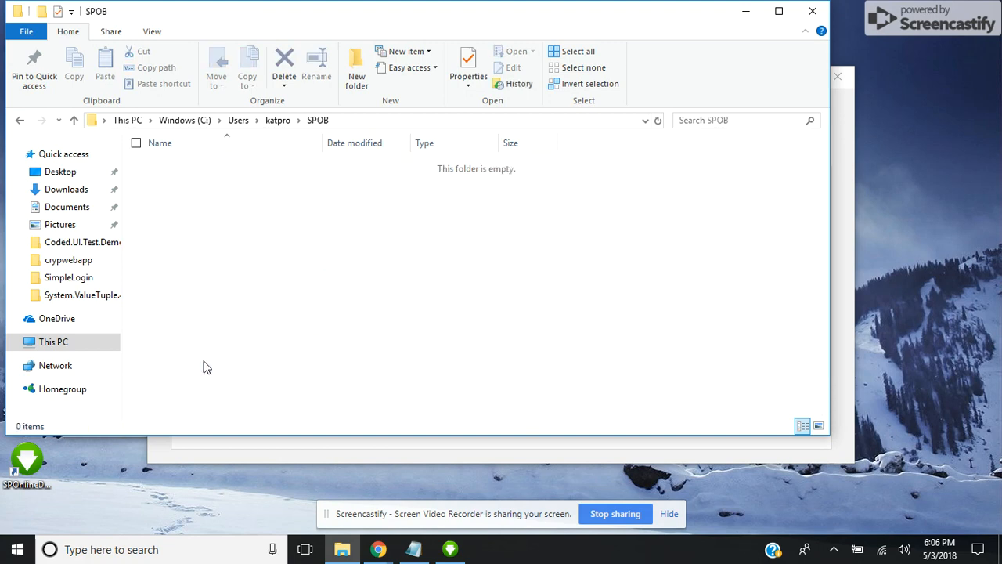
pyautogui.click(339, 120)
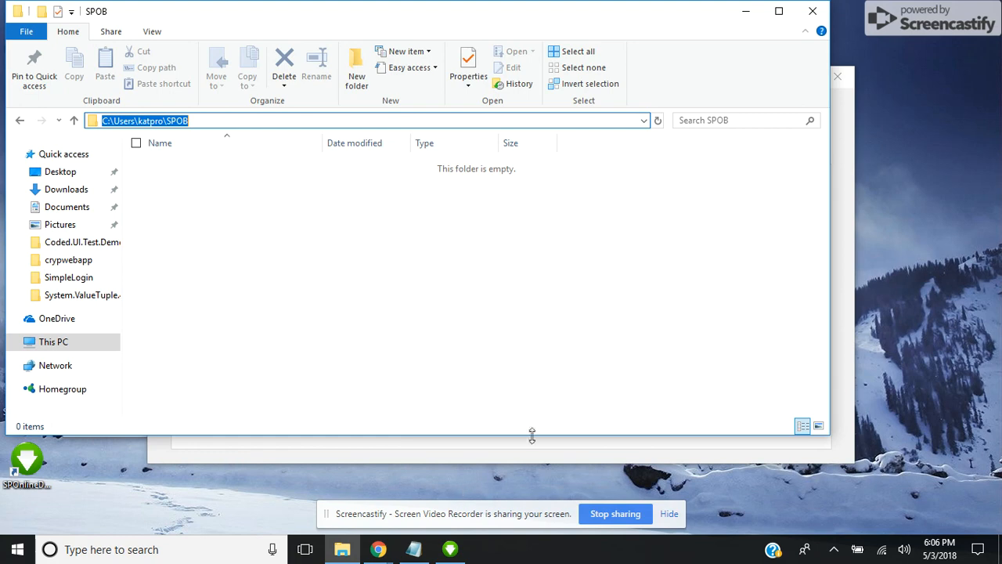
pyautogui.click(747, 11)
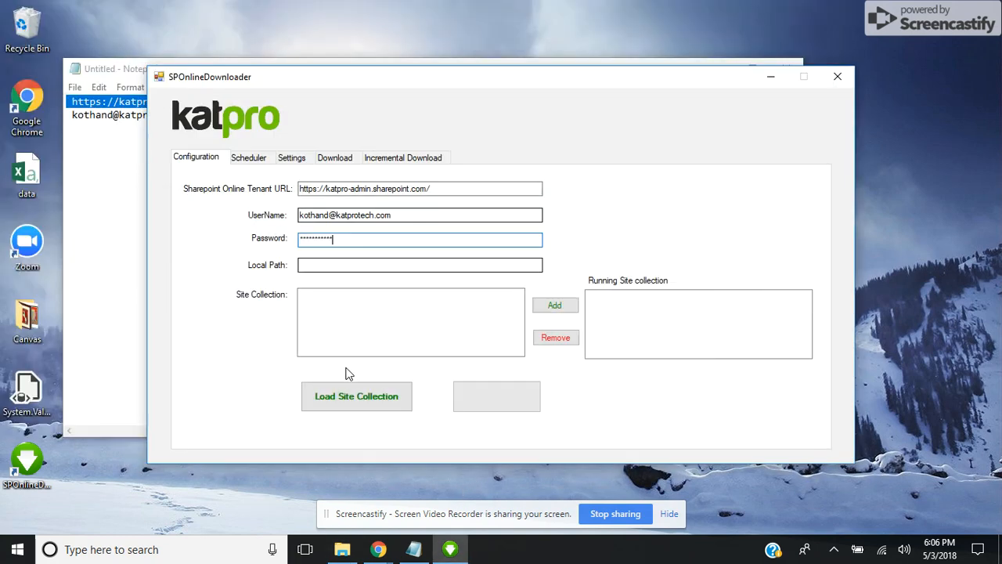
# Paste C:\Users\katpro\SPOB as the Local Path and dismiss the blank log path error
pyautogui.click(340, 265)
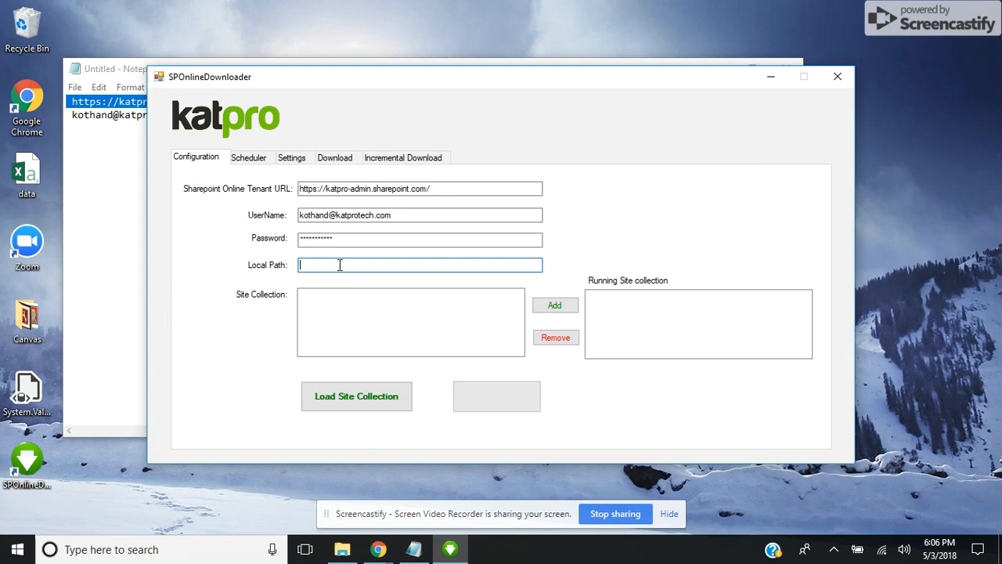
pyautogui.hotkey('ctrl', 'v')
pyautogui.click(344, 401)
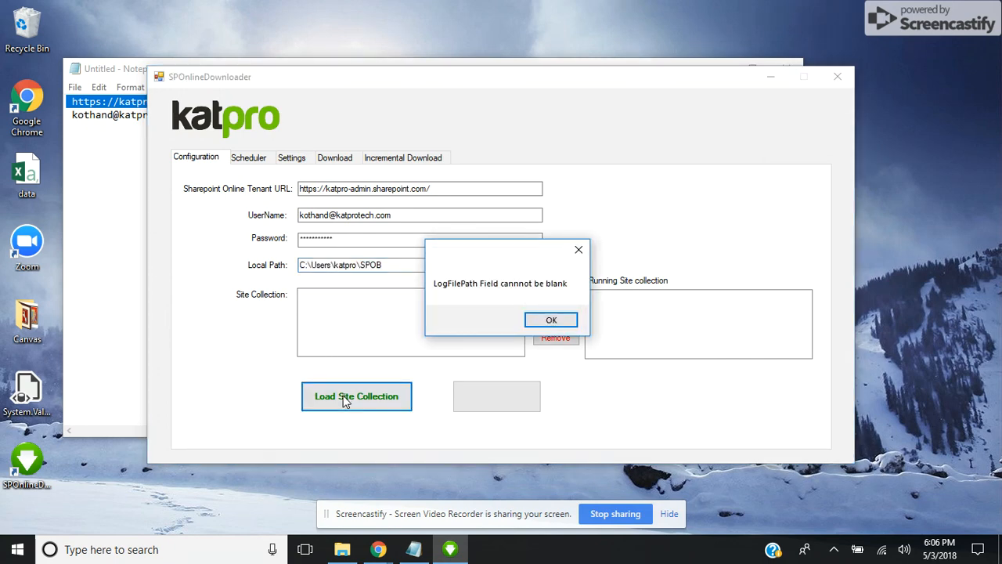
pyautogui.click(552, 321)
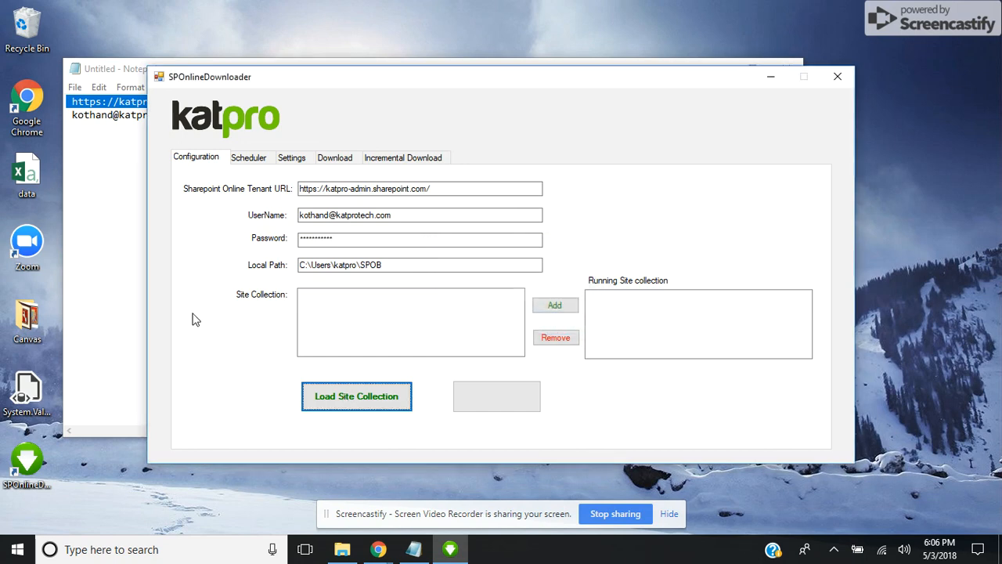
# Set the Log File Path in Settings to C:\Users\katpro\SPOB
pyautogui.click(293, 160)
pyautogui.click(293, 197)
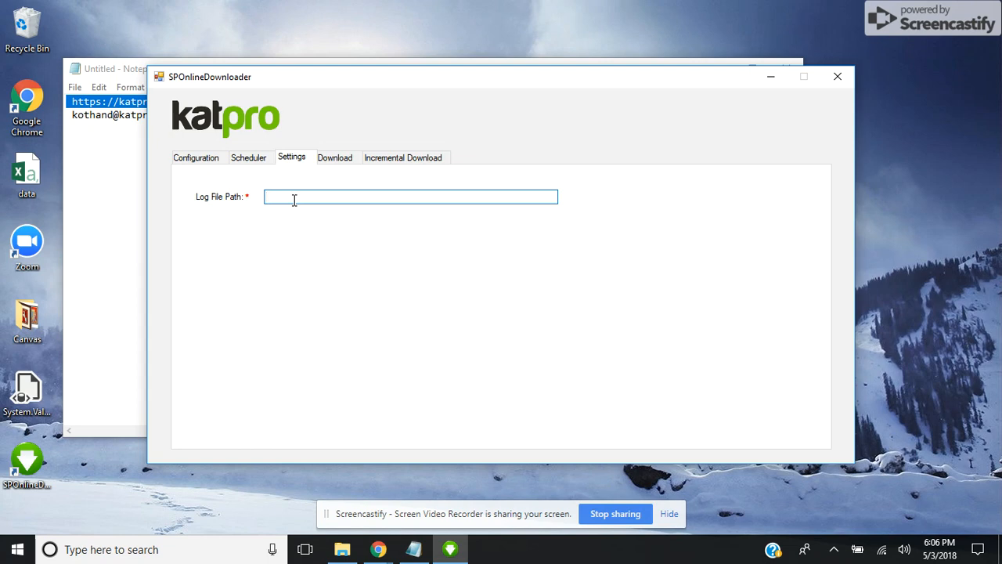
pyautogui.hotkey('ctrl', 'v')
pyautogui.click(216, 163)
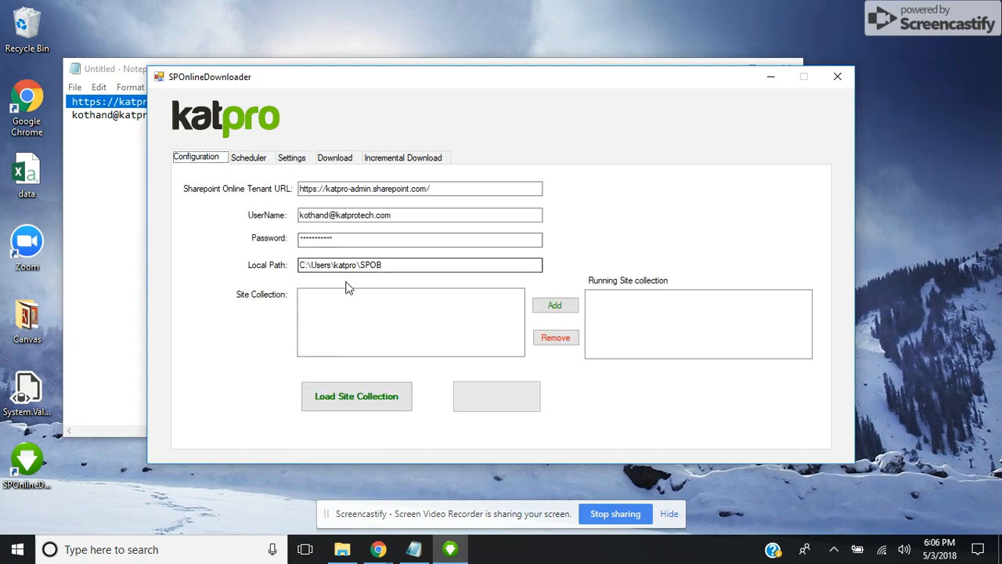
# Load the tenant's site collections and scroll the list to the sites/air/ entry
pyautogui.click(385, 401)
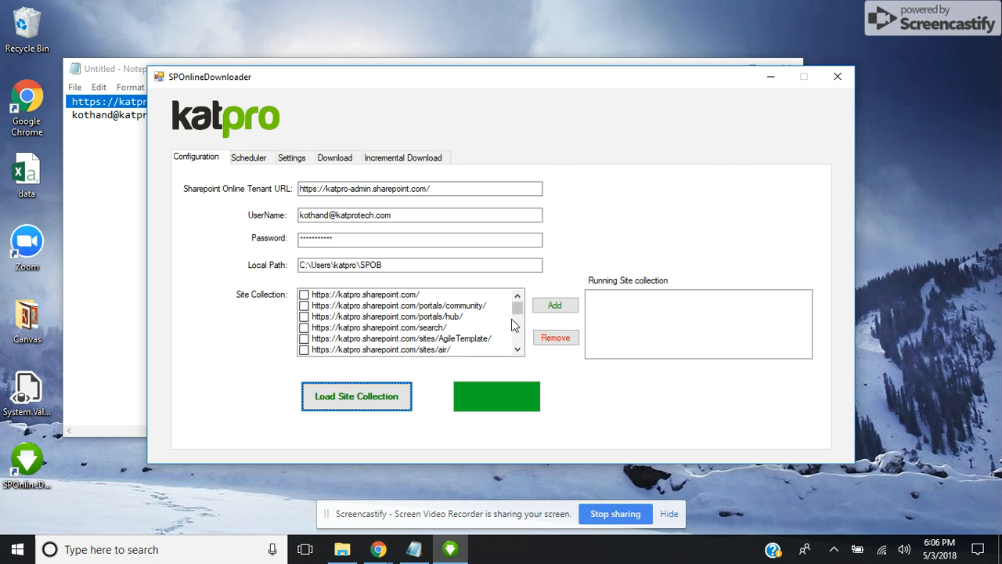
pyautogui.click(518, 350)
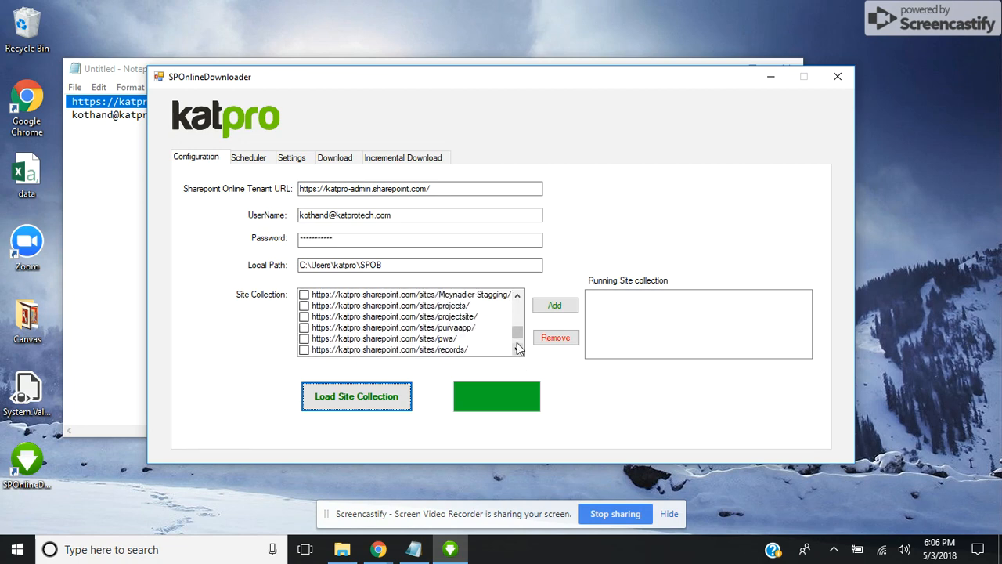
pyautogui.moveTo(516, 333); pyautogui.dragTo(521, 313)
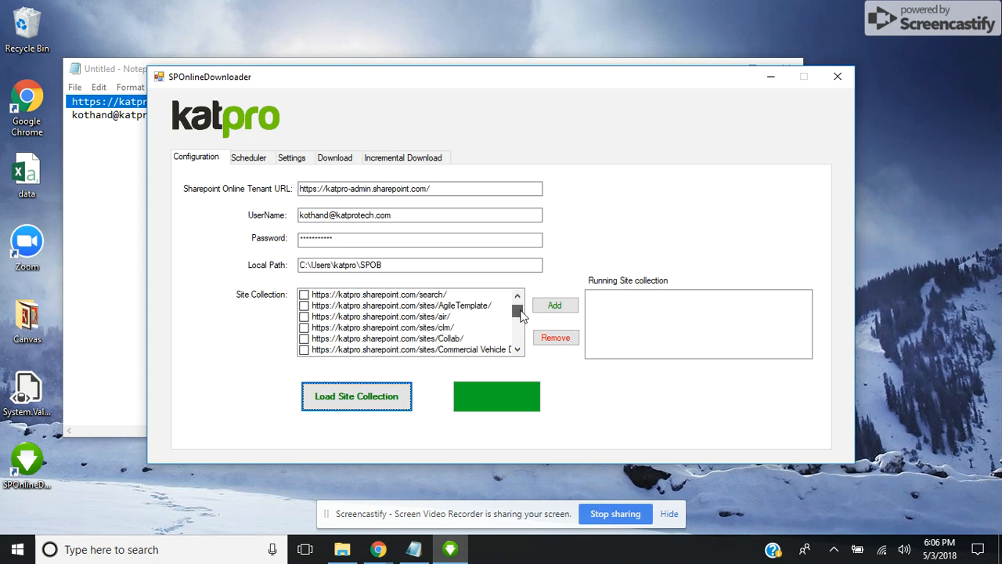
pyautogui.click(303, 317)
# Check sites/air/ and sites/clm/ and add them to the Running Site collection list
pyautogui.click(303, 318)
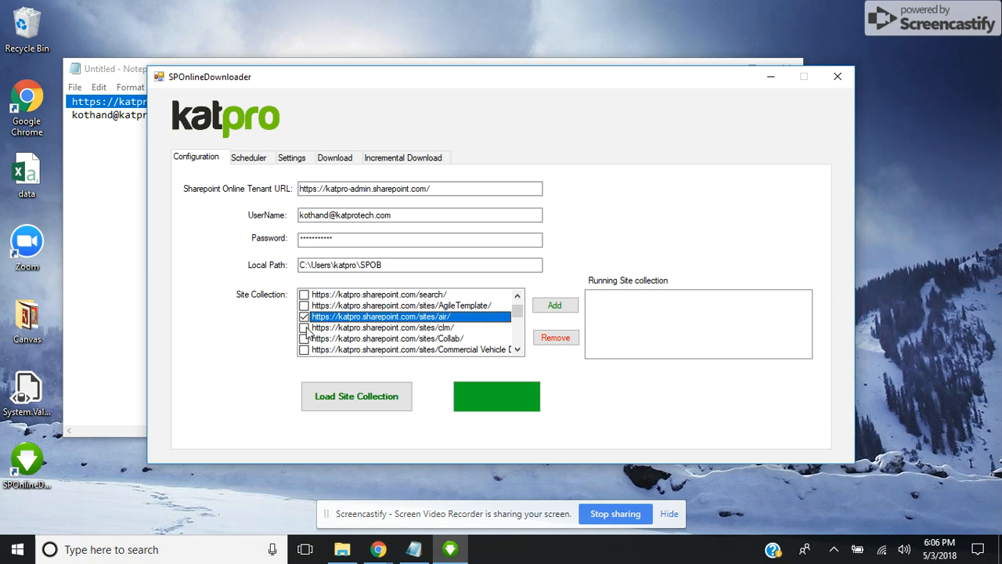
pyautogui.click(306, 329)
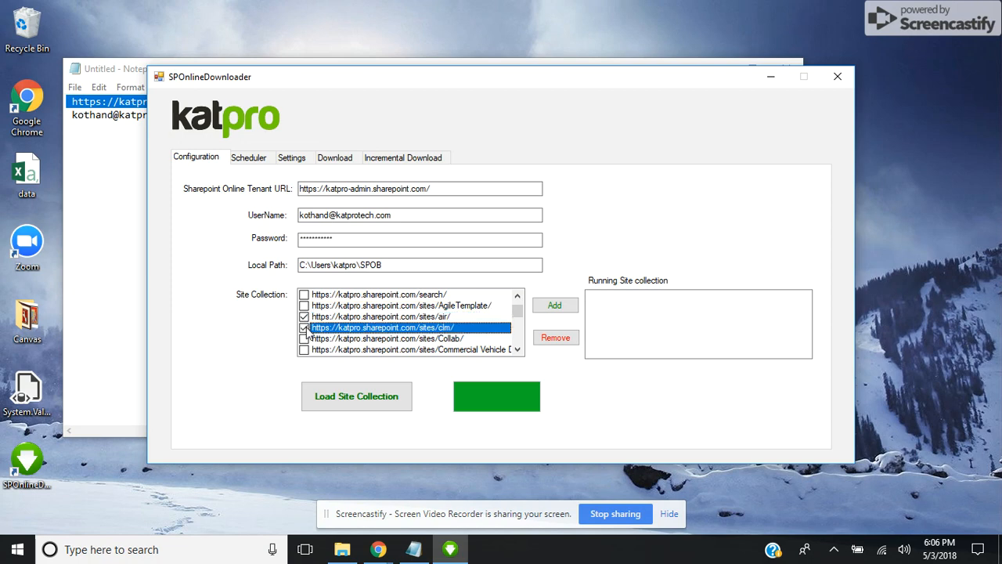
pyautogui.click(555, 306)
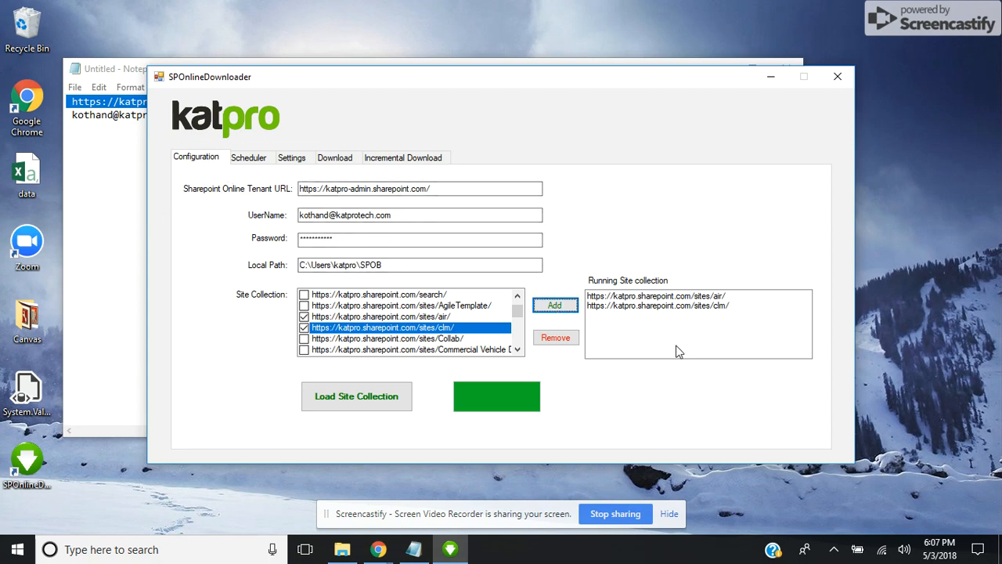
pyautogui.click(248, 160)
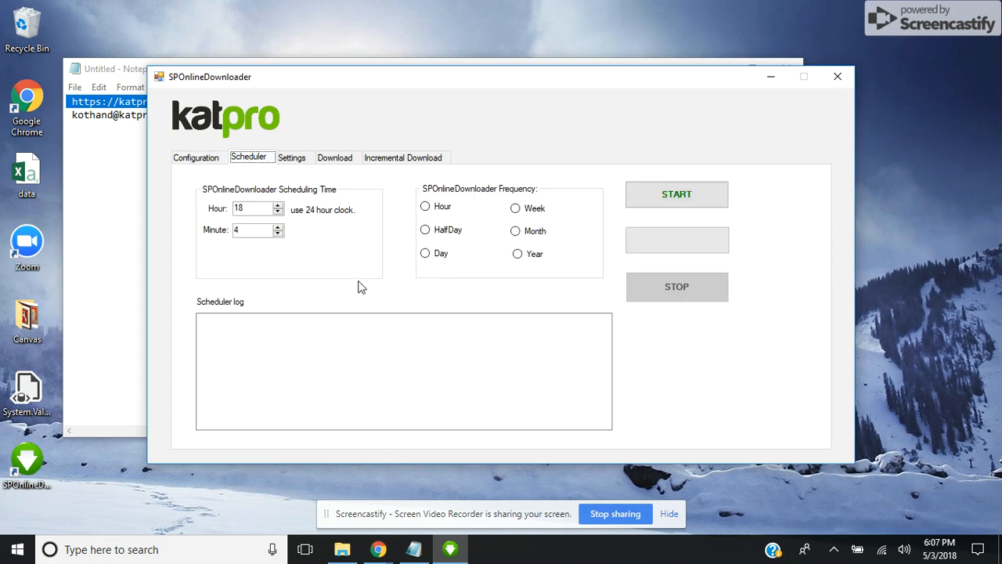
# Set the start hour and minute, choose Hour frequency, and start the scheduler
pyautogui.moveTo(955, 546)
pyautogui.click(277, 206)
pyautogui.click(424, 206)
pyautogui.click(278, 227)
pyautogui.click(669, 199)
pyautogui.click(671, 200)
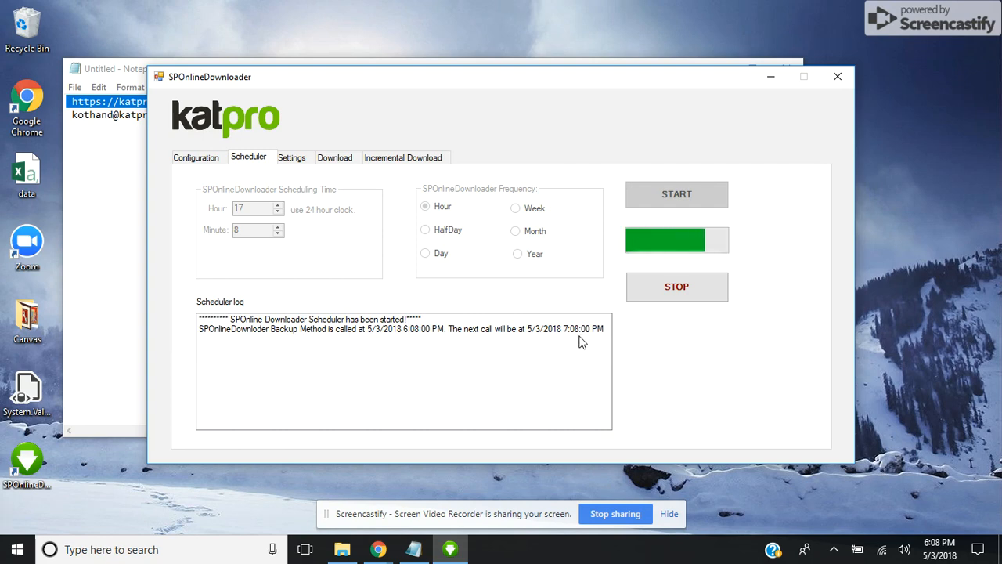
# Check the incremental and full download status pages, then bring the SPOB folder window forward
pyautogui.click(390, 161)
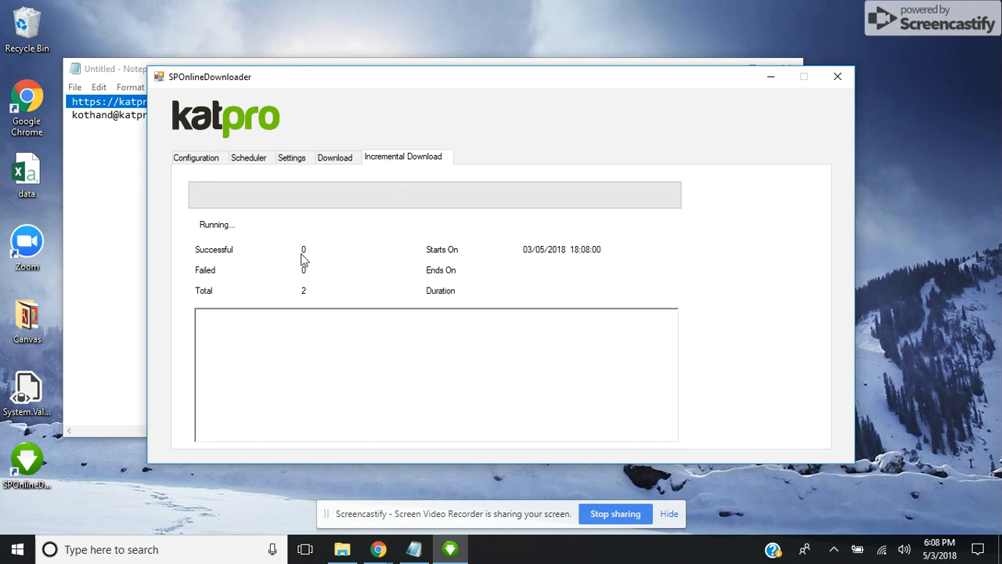
pyautogui.click(340, 162)
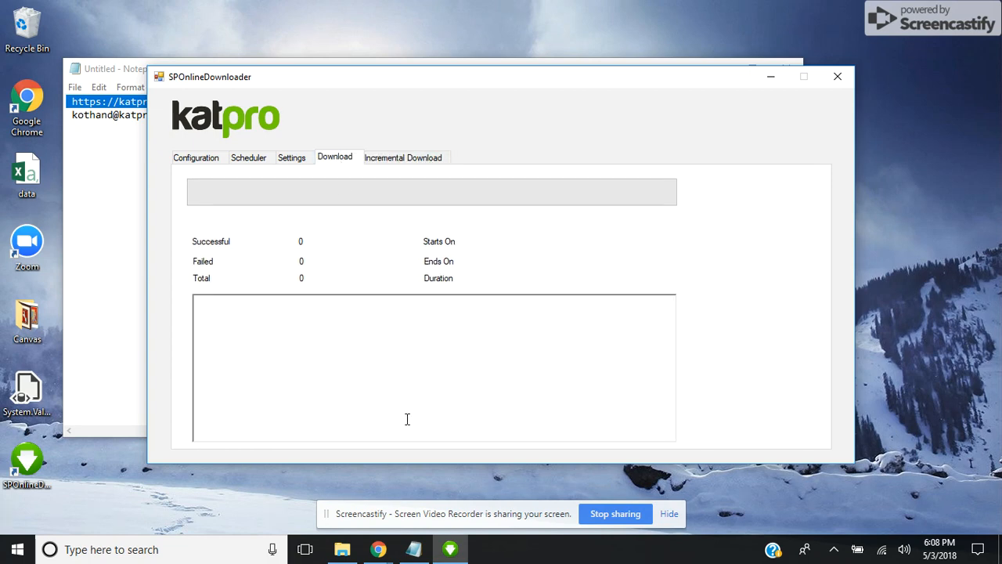
pyautogui.click(343, 553)
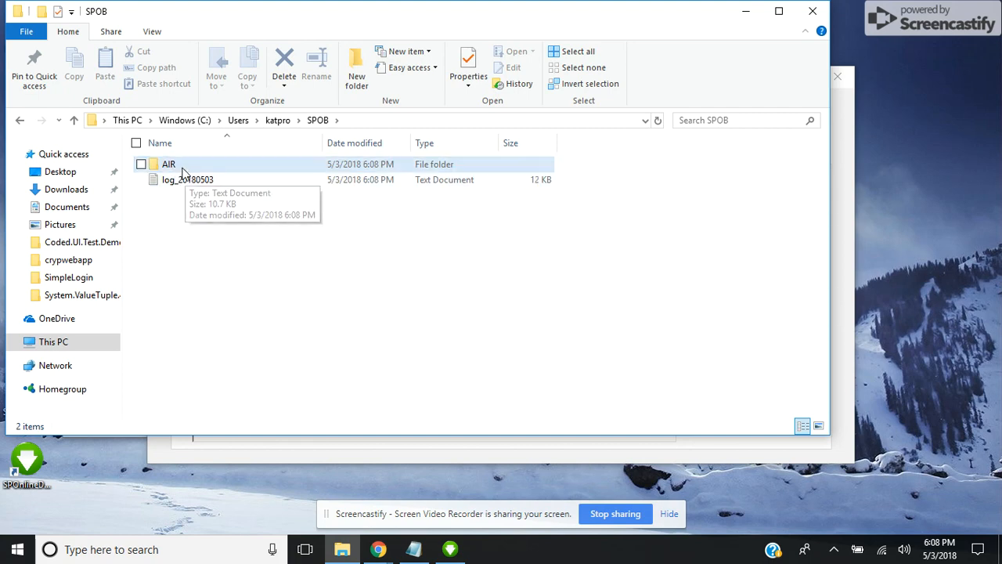
# Minimize the SPOB folder window, now holding the AIR folder and log_20180503
pyautogui.click(753, 13)
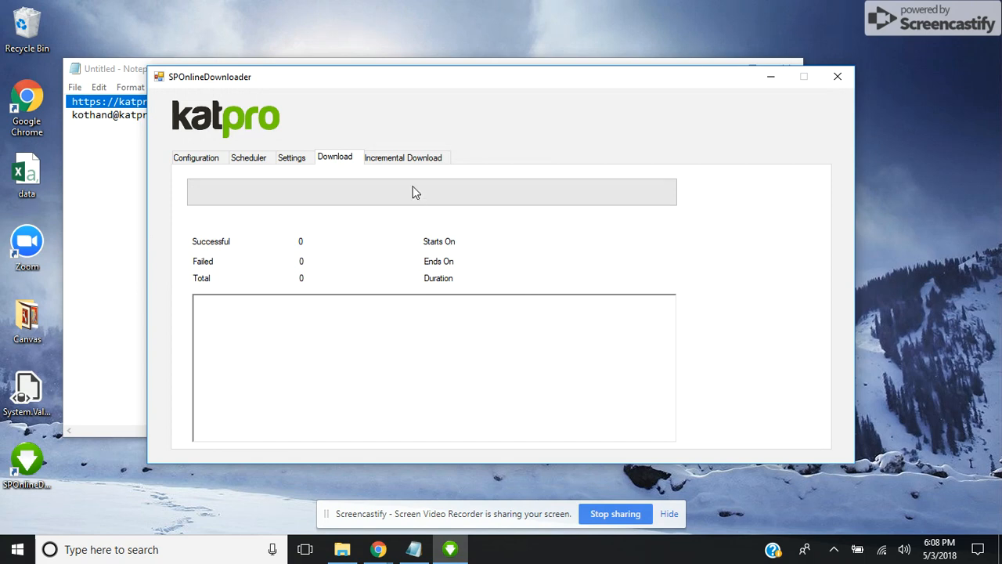
# Review the Incremental Download, Scheduler and Configuration pages, then bring the SPOB folder window up
pyautogui.click(418, 157)
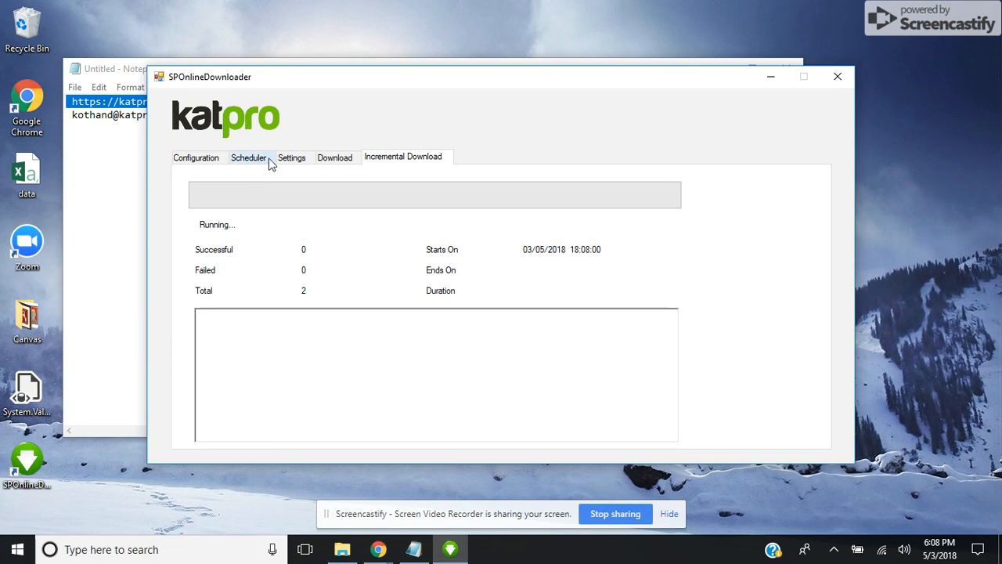
pyautogui.click(246, 159)
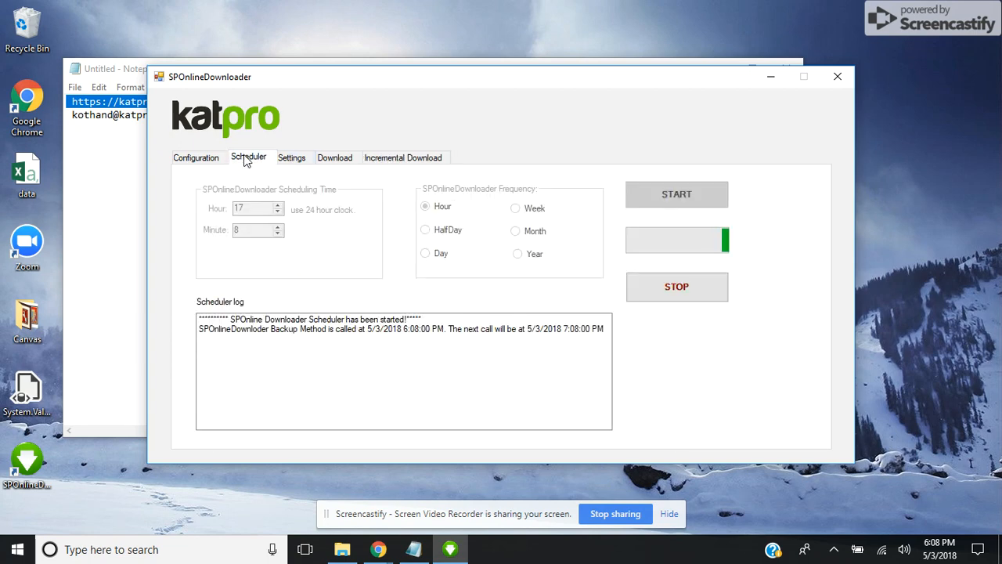
pyautogui.click(202, 160)
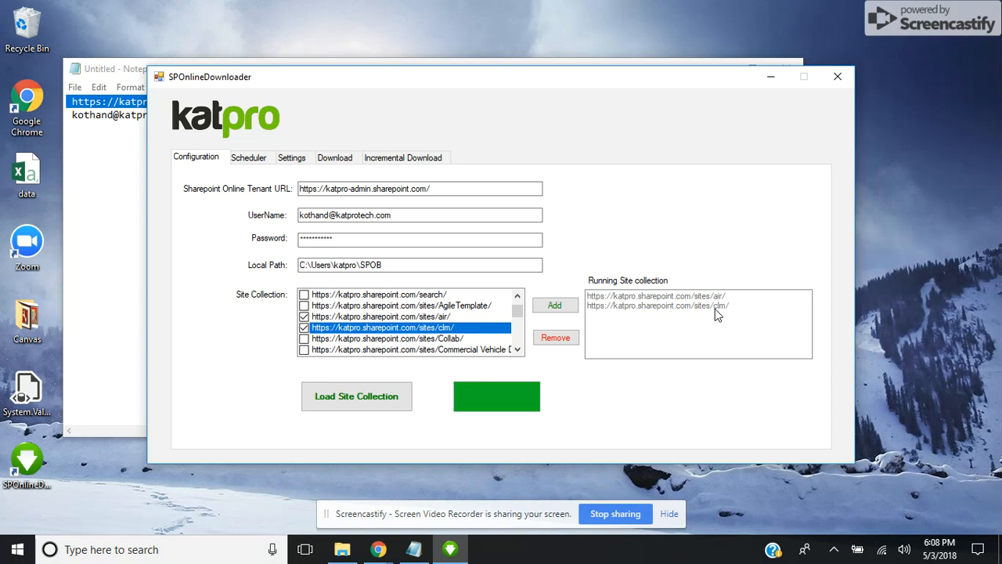
pyautogui.click(517, 296)
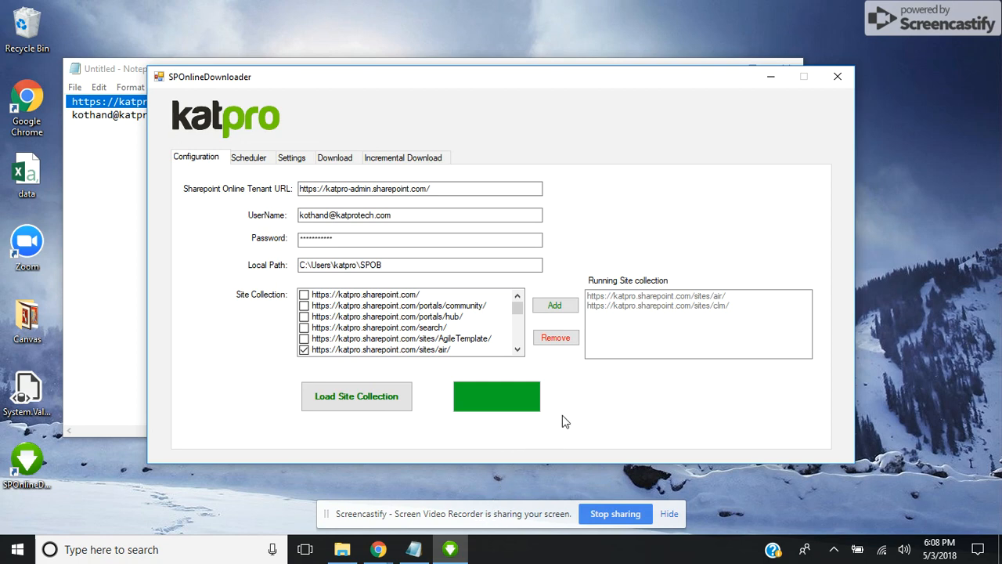
pyautogui.click(339, 554)
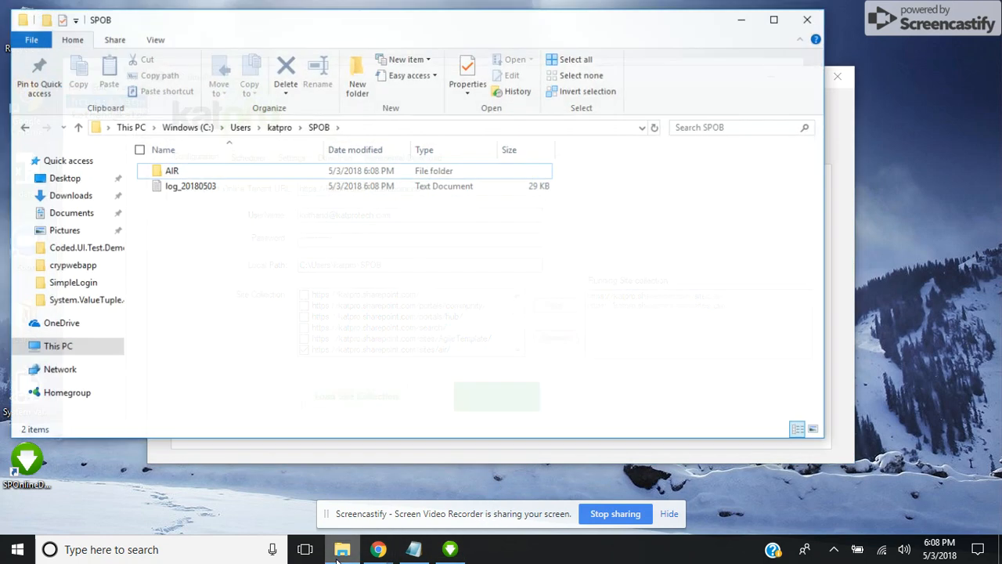
# Browse the AIR backup folder, return to SPOB, then minimize and restore the Explorer window
pyautogui.doubleClick(210, 163)
pyautogui.scroll(-3, 639, 330)
pyautogui.scroll(-20, 638, 331)
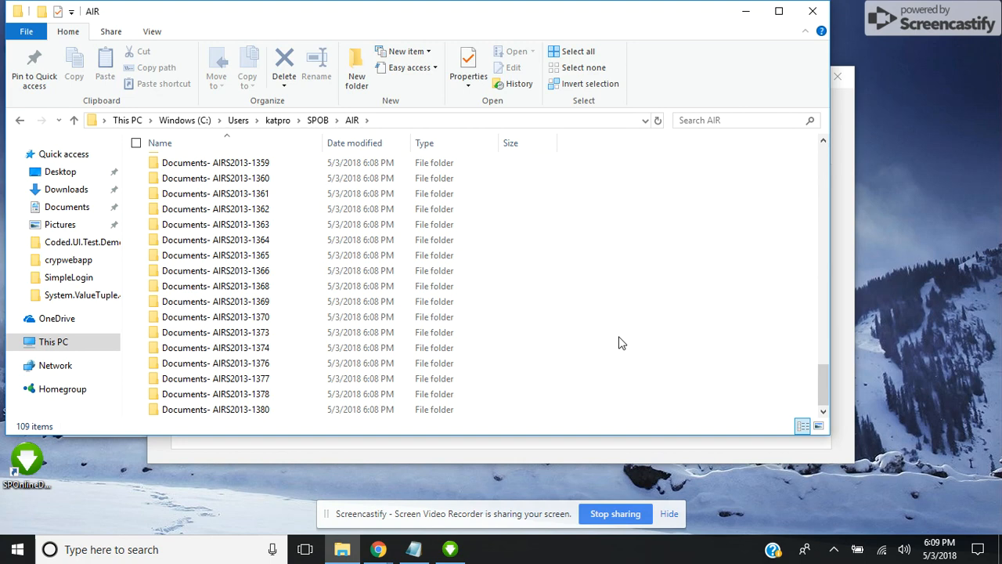
pyautogui.scroll(20, 619, 342)
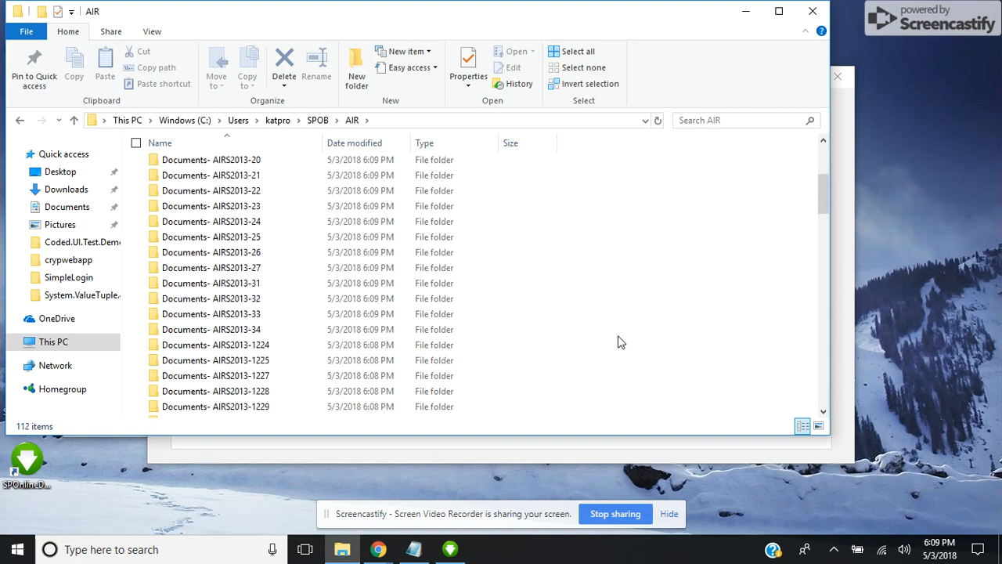
pyautogui.scroll(5, 619, 342)
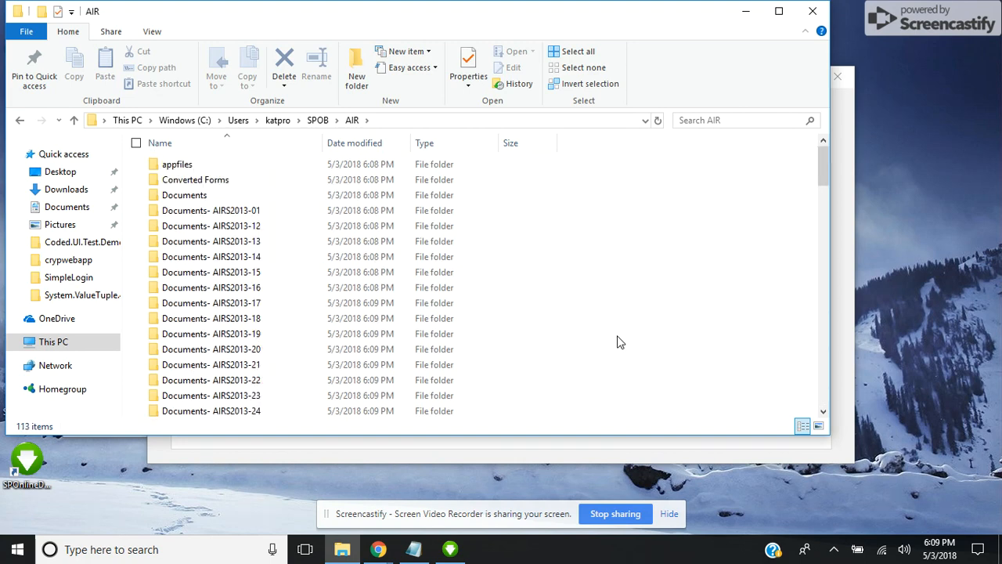
pyautogui.click(317, 121)
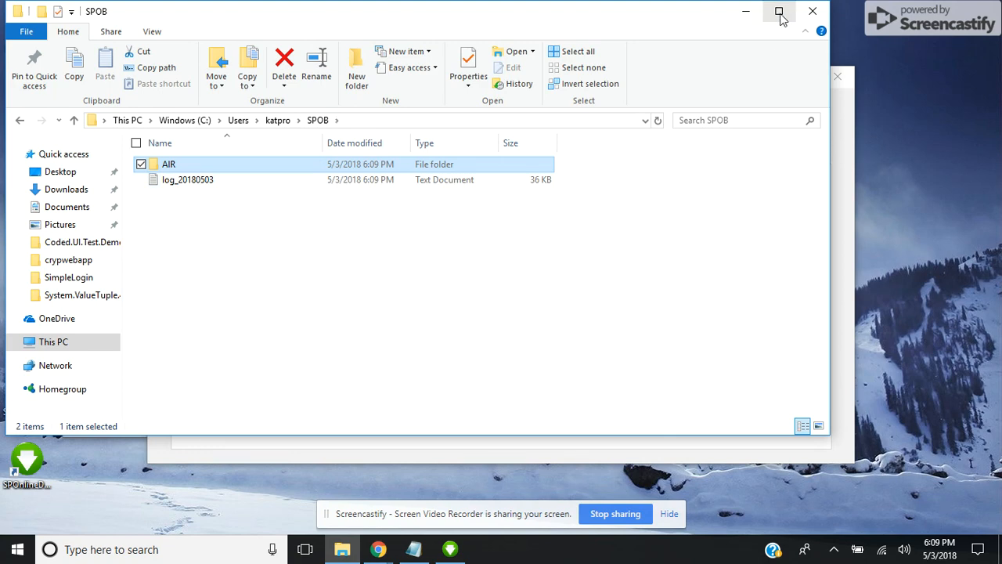
pyautogui.click(746, 11)
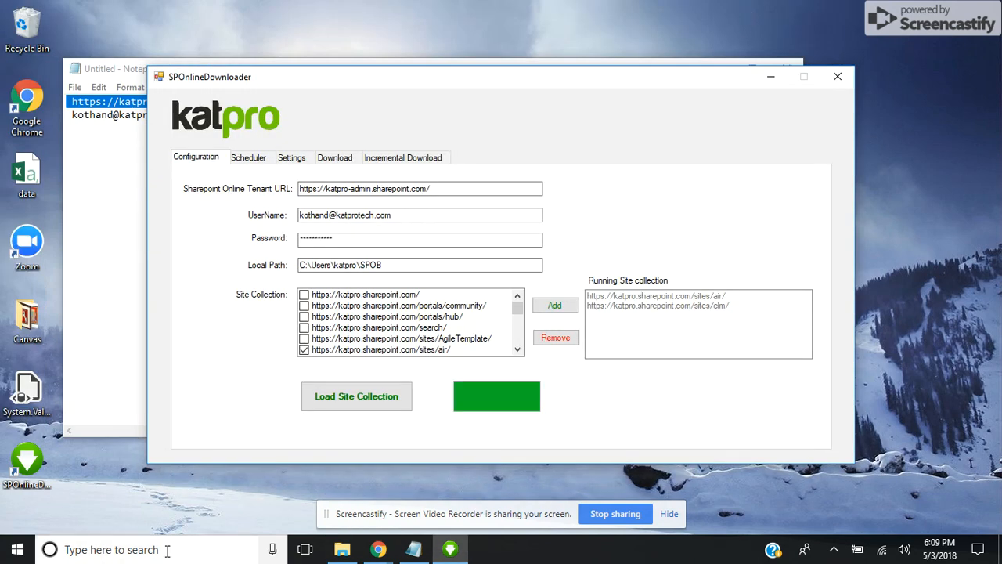
pyautogui.click(342, 548)
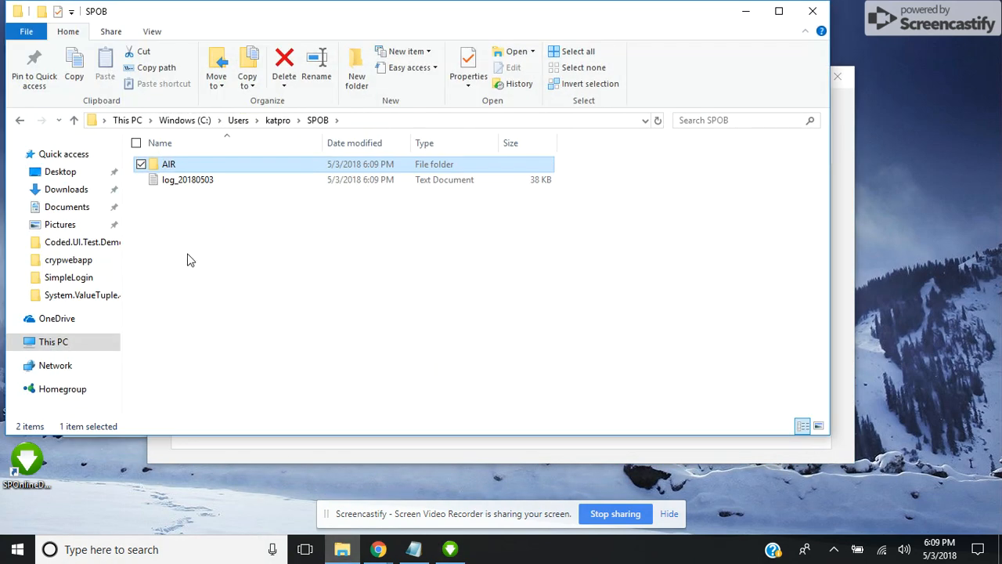
pyautogui.doubleClick(192, 179)
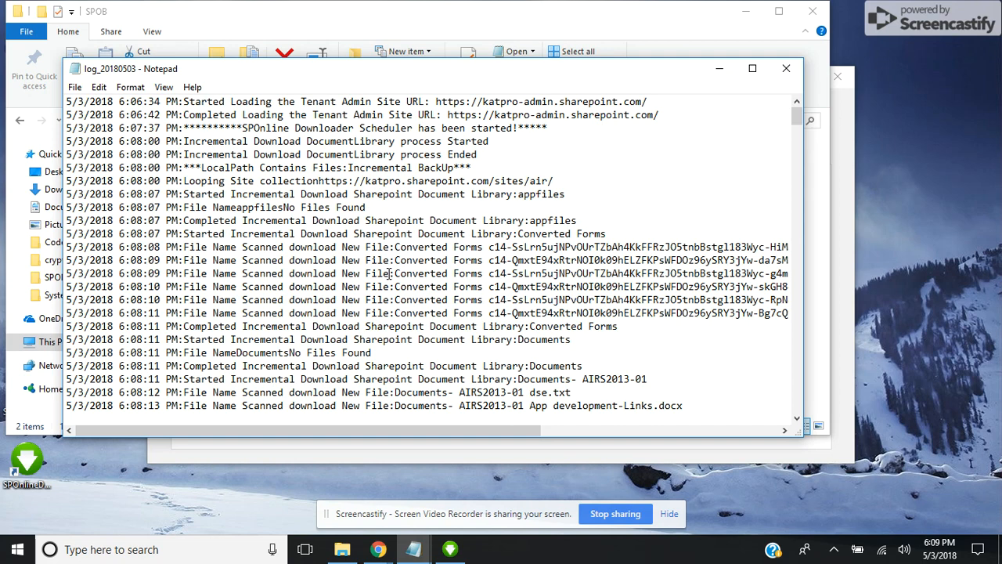
pyautogui.scroll(-8, 390, 273)
pyautogui.scroll(-20, 390, 273)
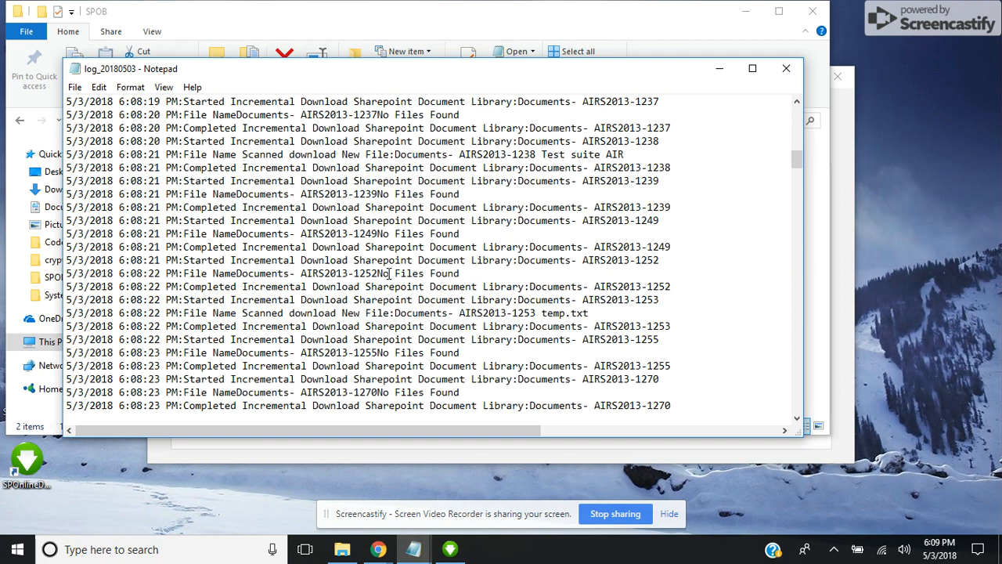
pyautogui.click(787, 69)
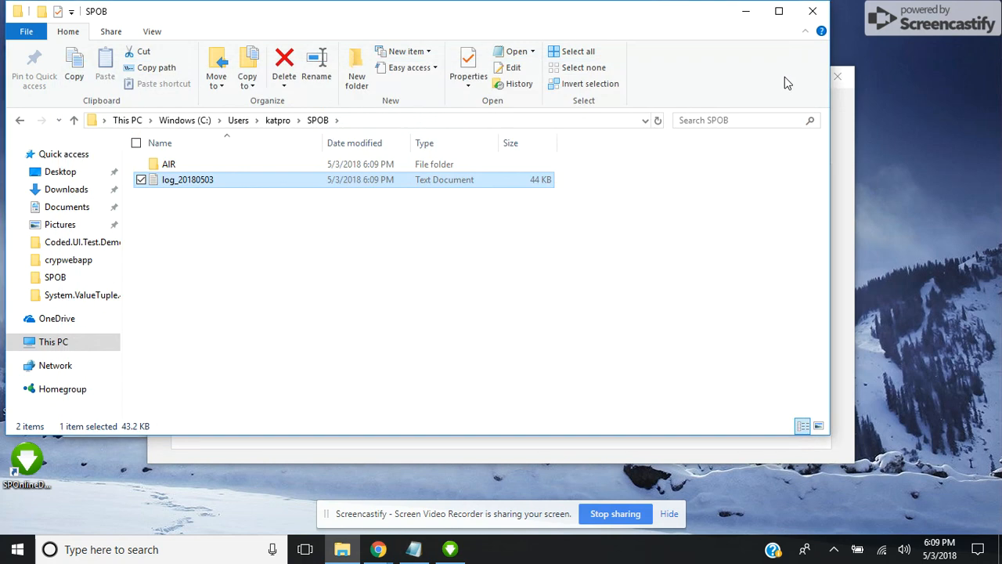
# Check the incremental download, send SPOnlineDownloader to the tray, and minimize Notepad
pyautogui.click(748, 9)
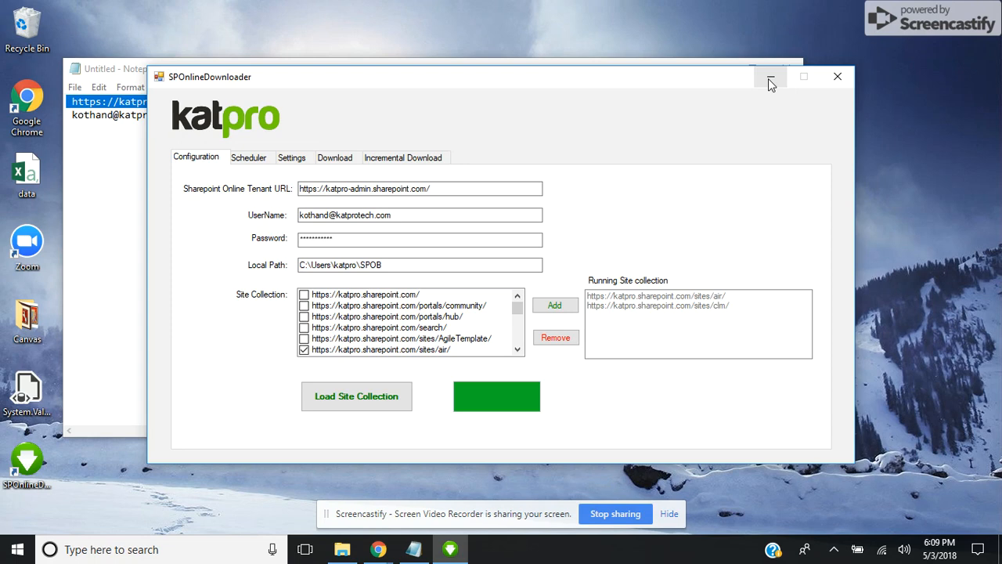
pyautogui.click(424, 160)
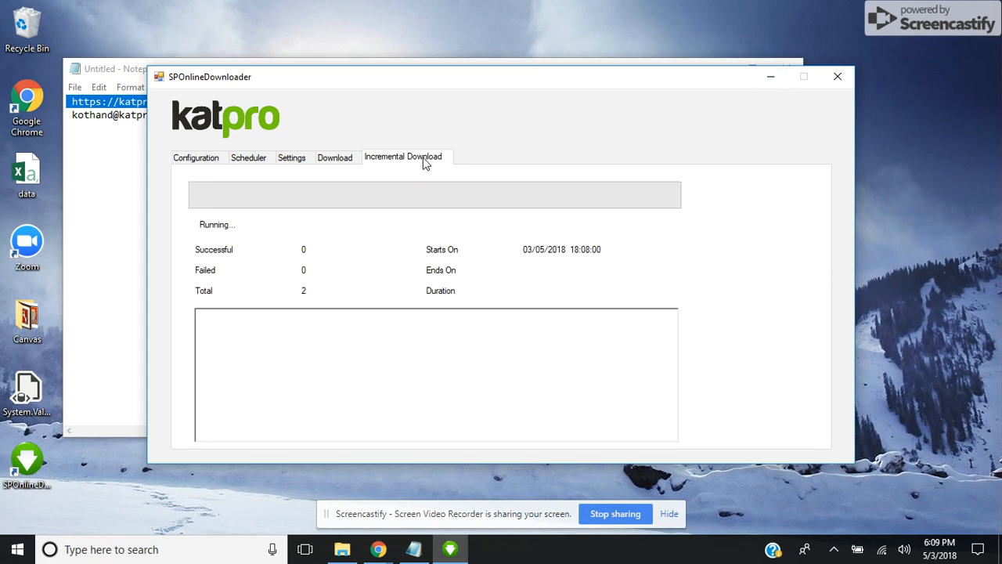
pyautogui.click(771, 77)
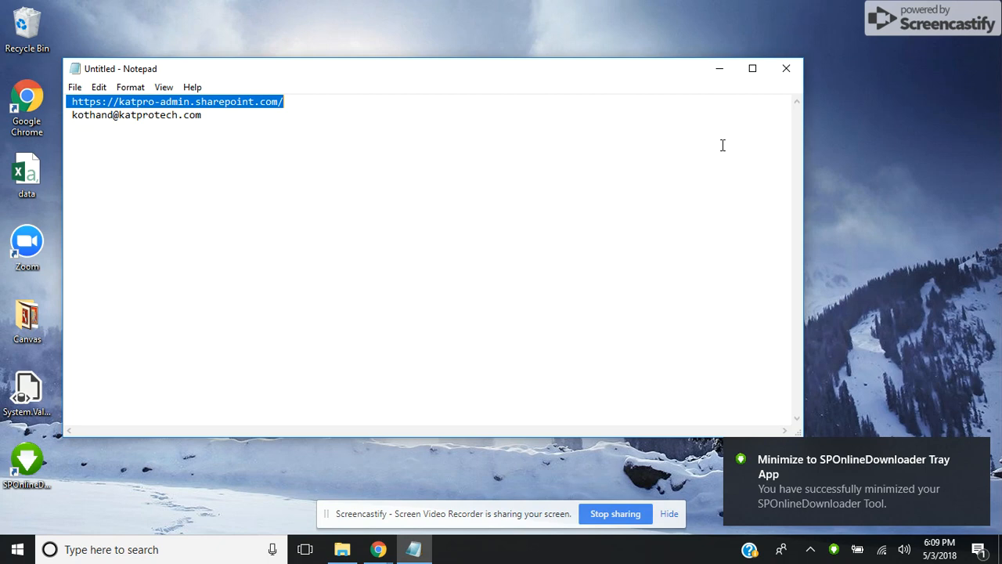
pyautogui.click(713, 68)
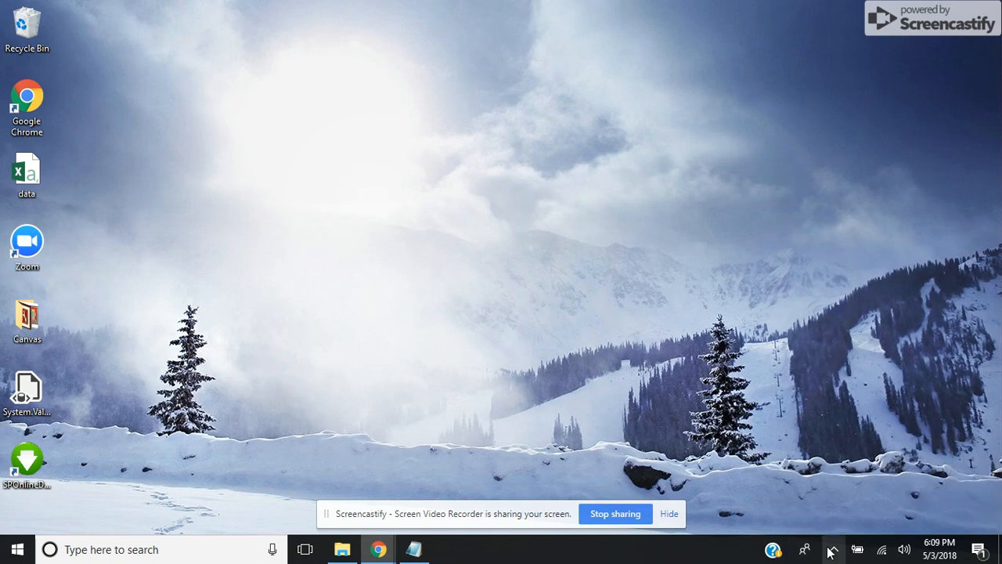
pyautogui.click(831, 552)
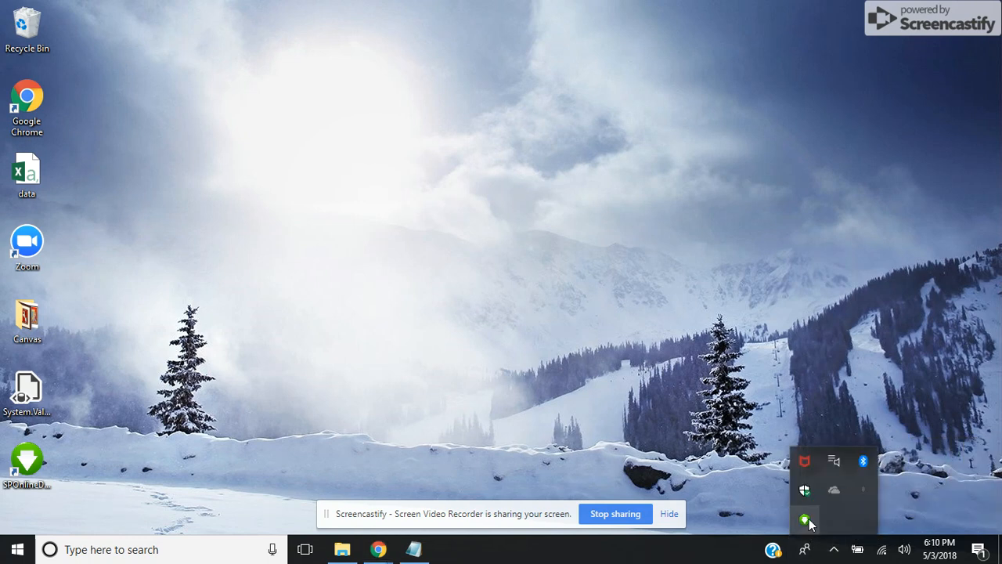
pyautogui.click(806, 520)
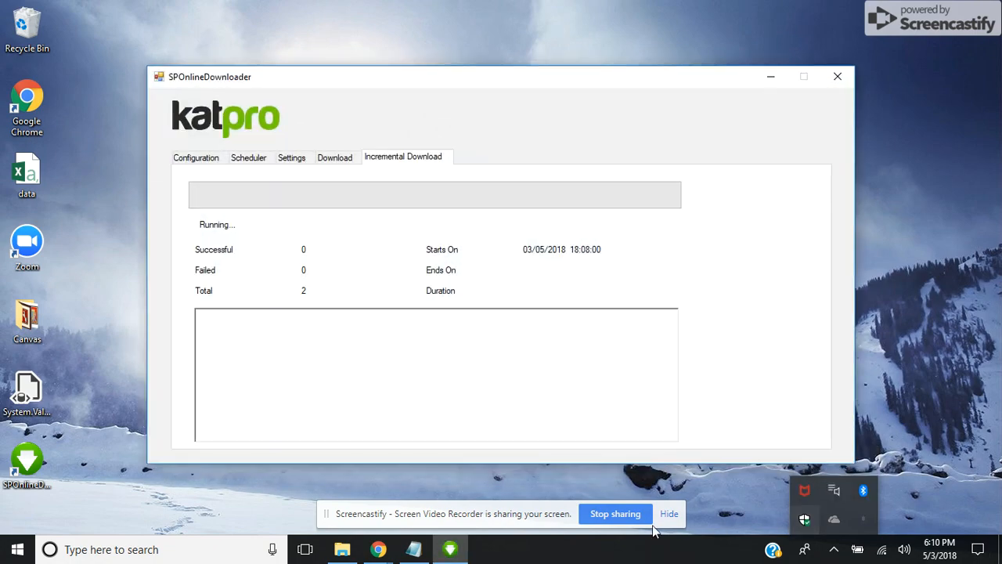
pyautogui.click(335, 159)
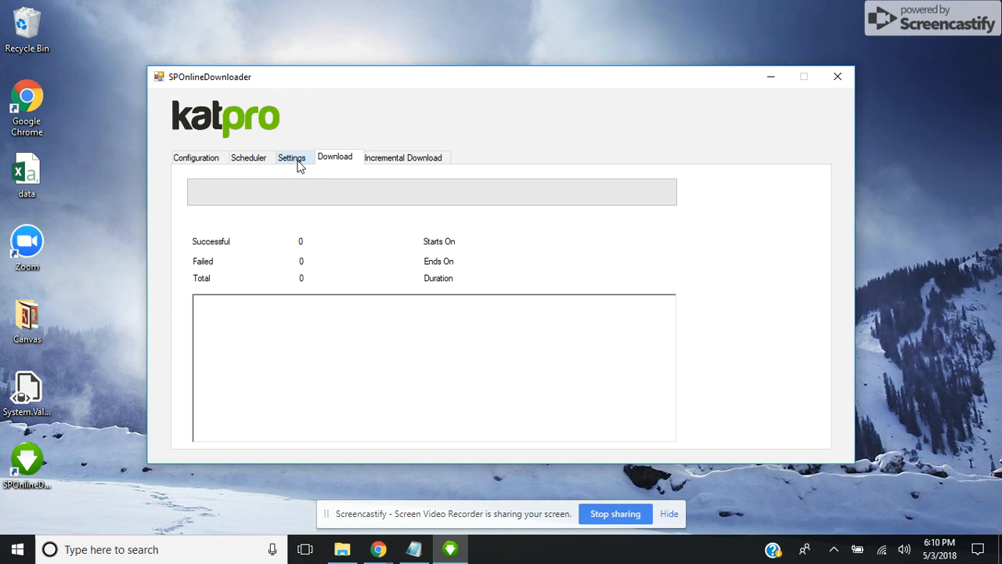
pyautogui.click(298, 161)
pyautogui.click(207, 160)
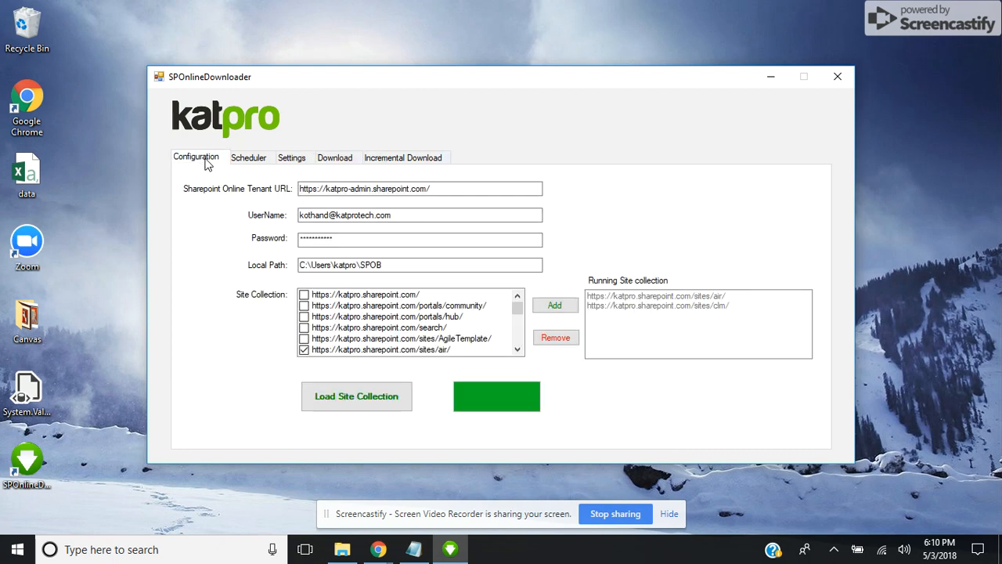
pyautogui.click(450, 549)
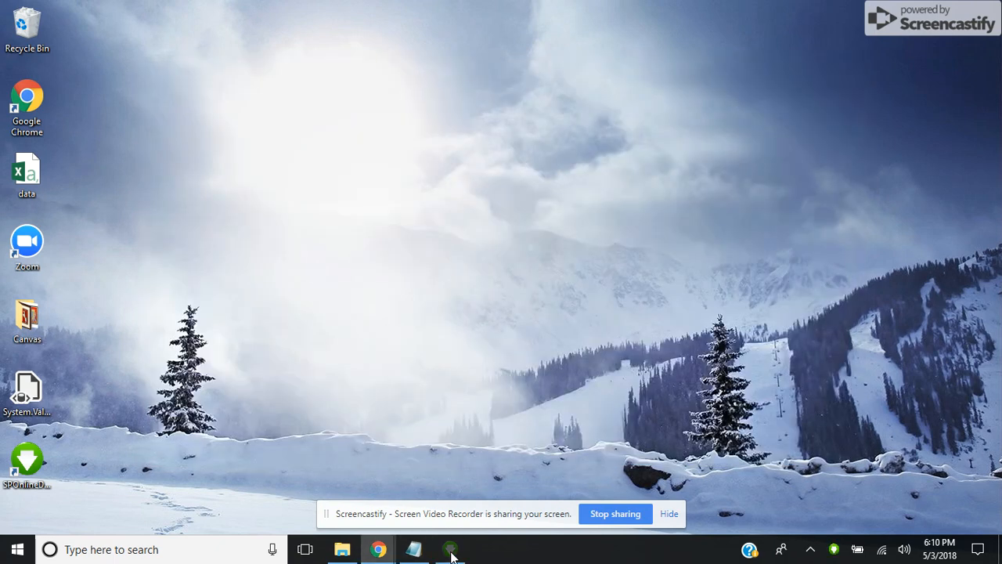
pyautogui.click(347, 551)
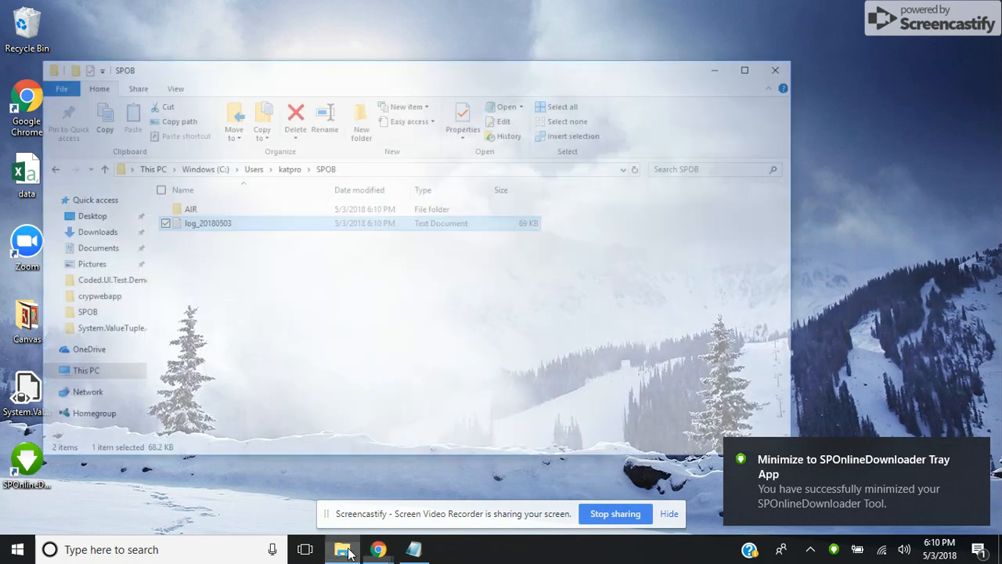
pyautogui.doubleClick(185, 163)
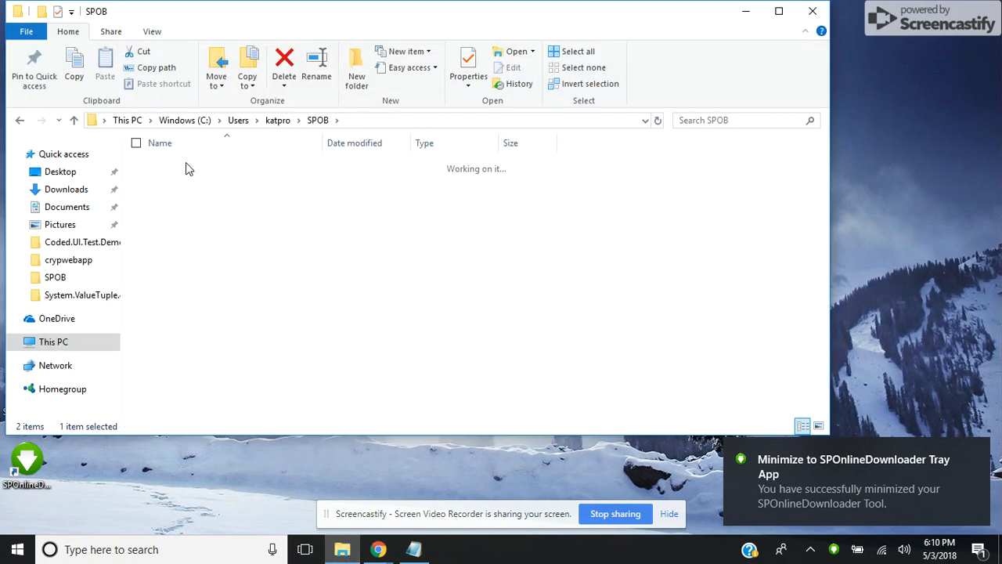
pyautogui.scroll(-20, 715, 313)
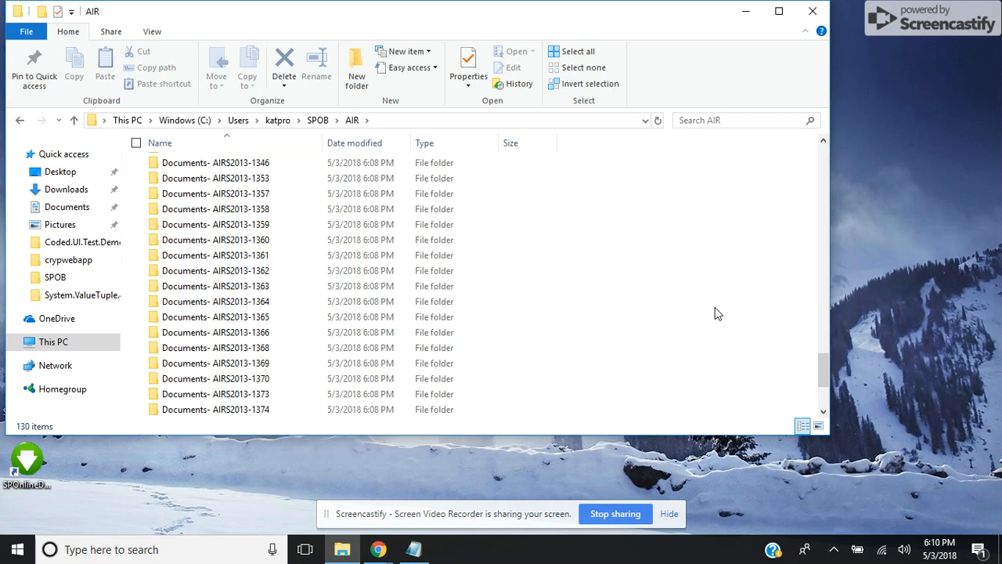
pyautogui.scroll(20, 715, 313)
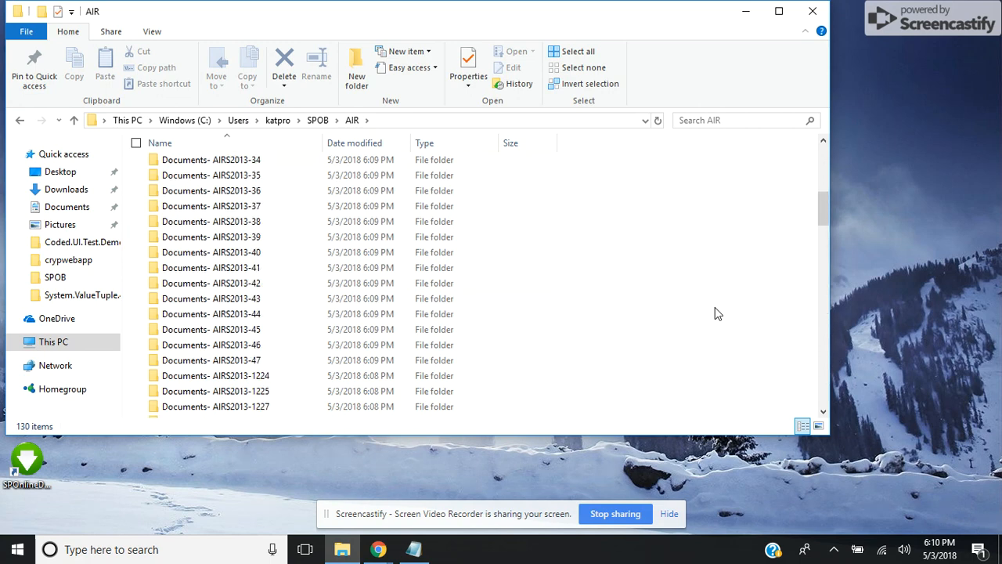
pyautogui.scroll(10, 714, 313)
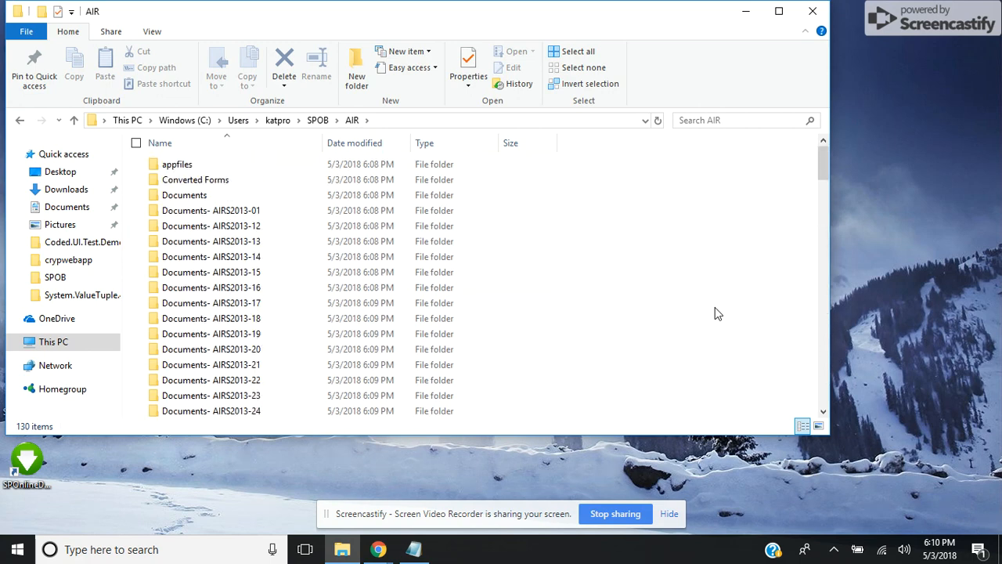
pyautogui.click(318, 120)
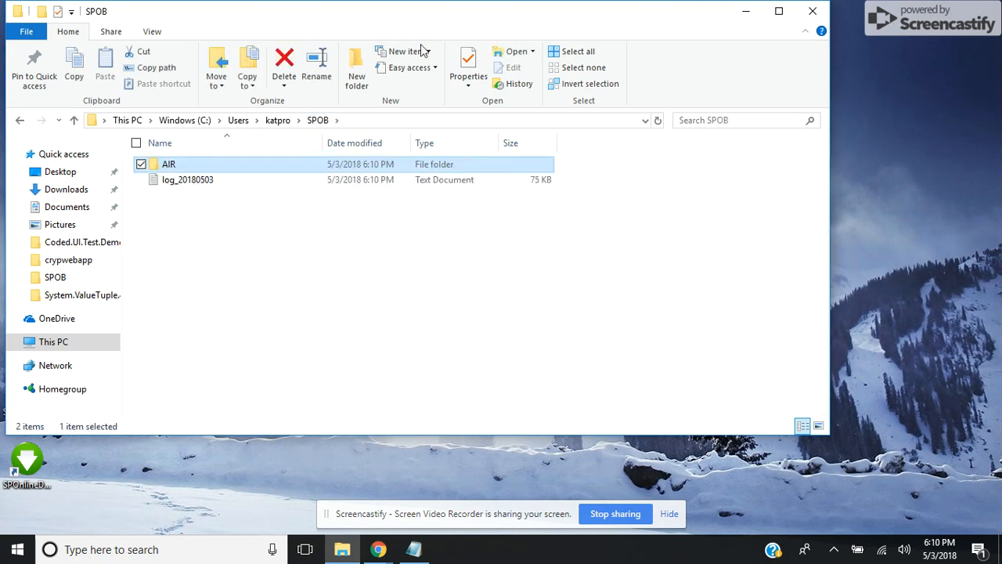
pyautogui.click(745, 11)
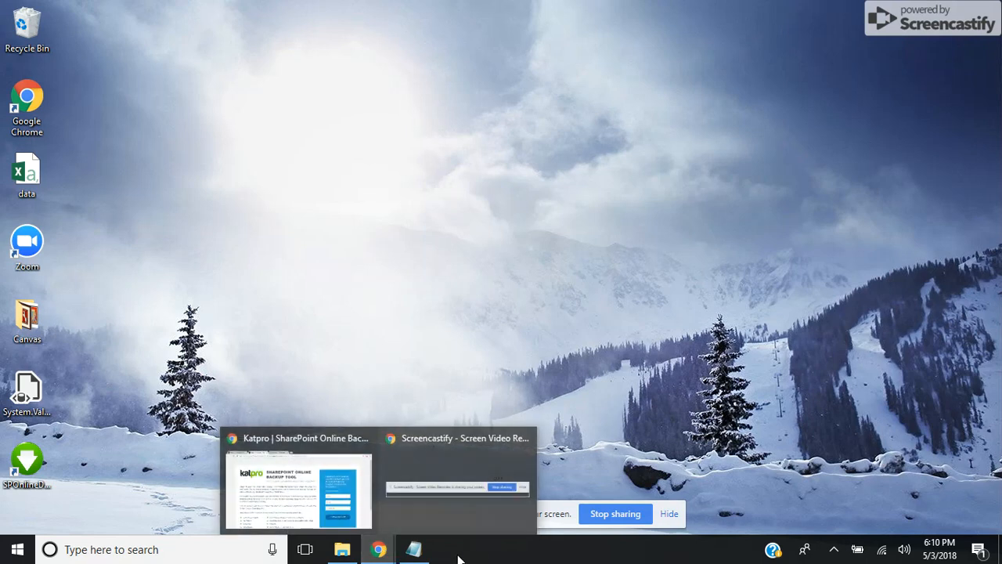
# Restore SPOnlineDownloader from the hidden tray icons and check the incremental download status
pyautogui.click(835, 551)
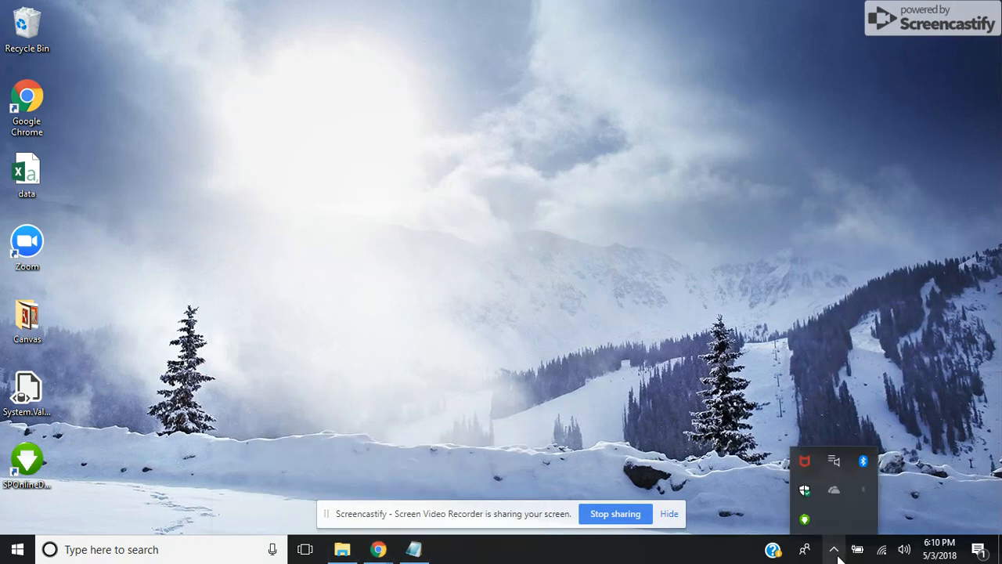
pyautogui.click(805, 520)
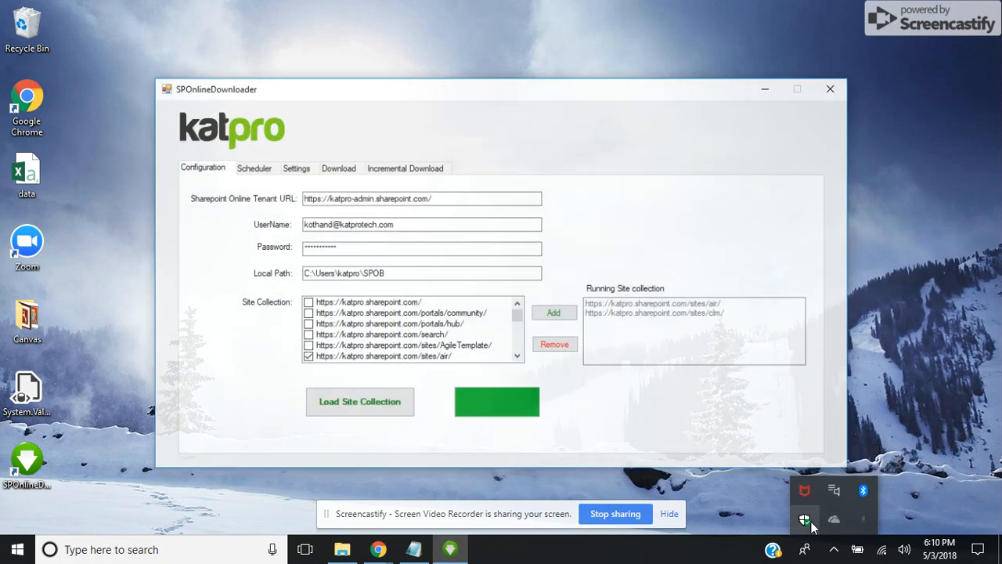
pyautogui.click(385, 159)
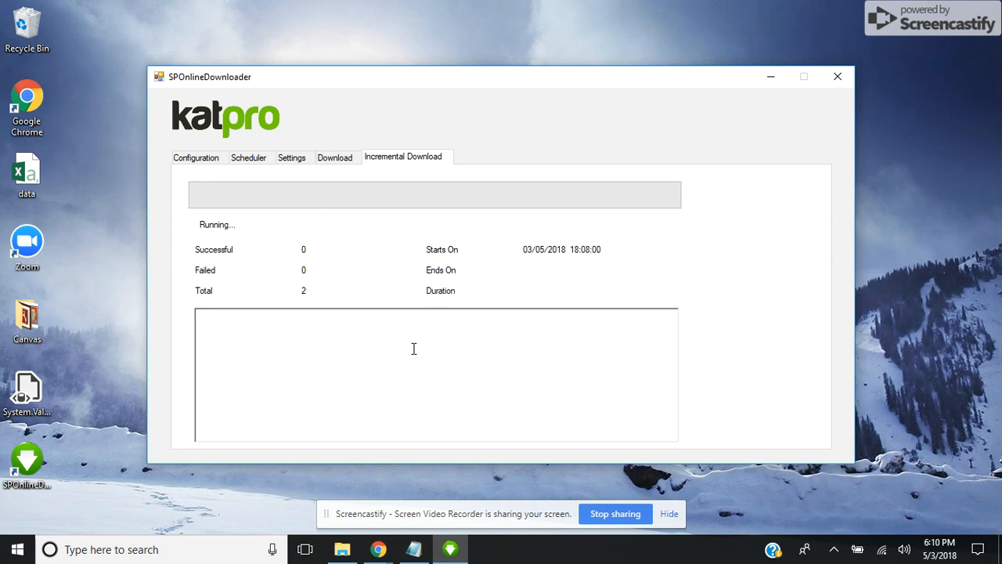
# Review the Download, Settings and Scheduler pages for the 7:08 PM run, ending on Configuration
pyautogui.click(328, 153)
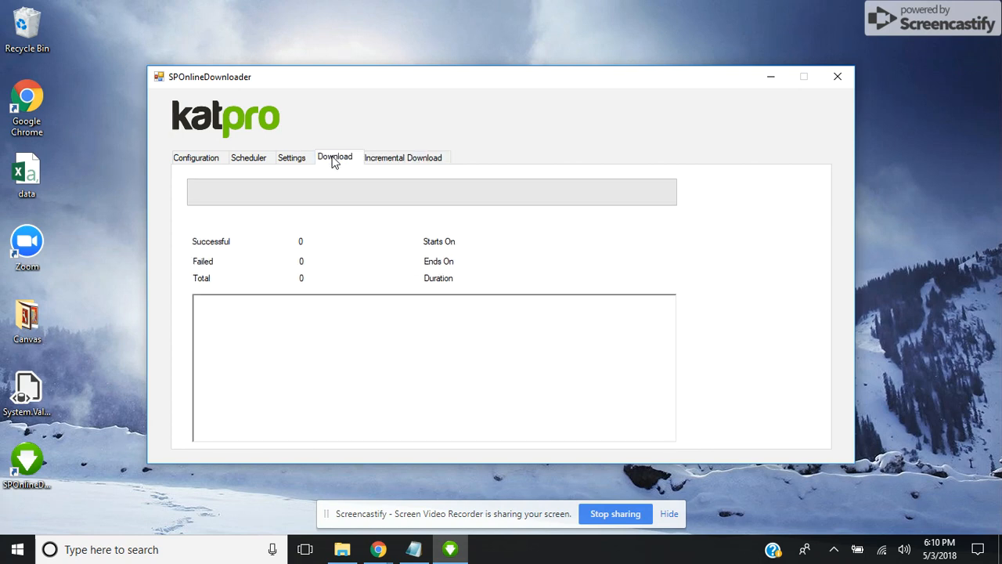
pyautogui.click(293, 161)
pyautogui.click(253, 162)
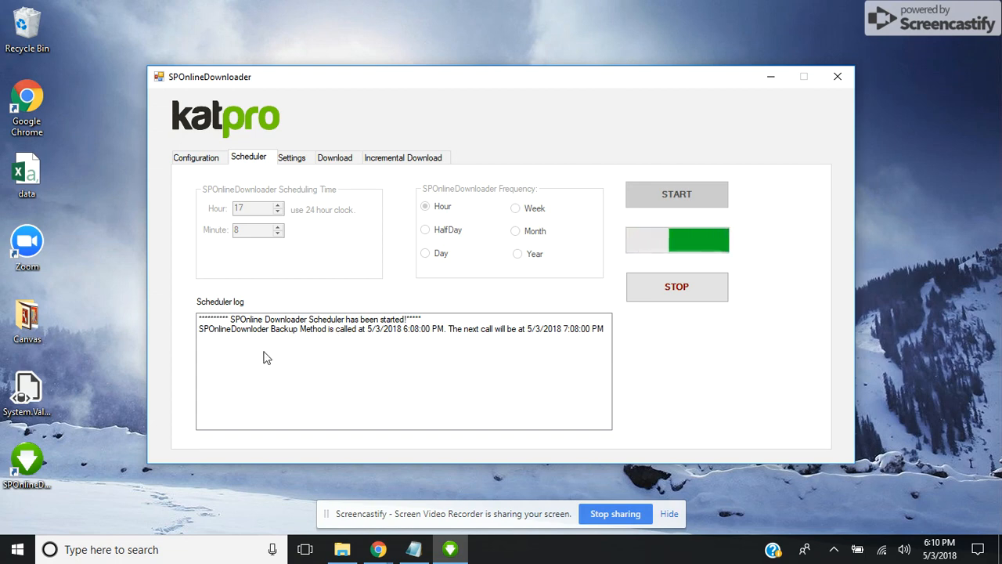
pyautogui.click(197, 159)
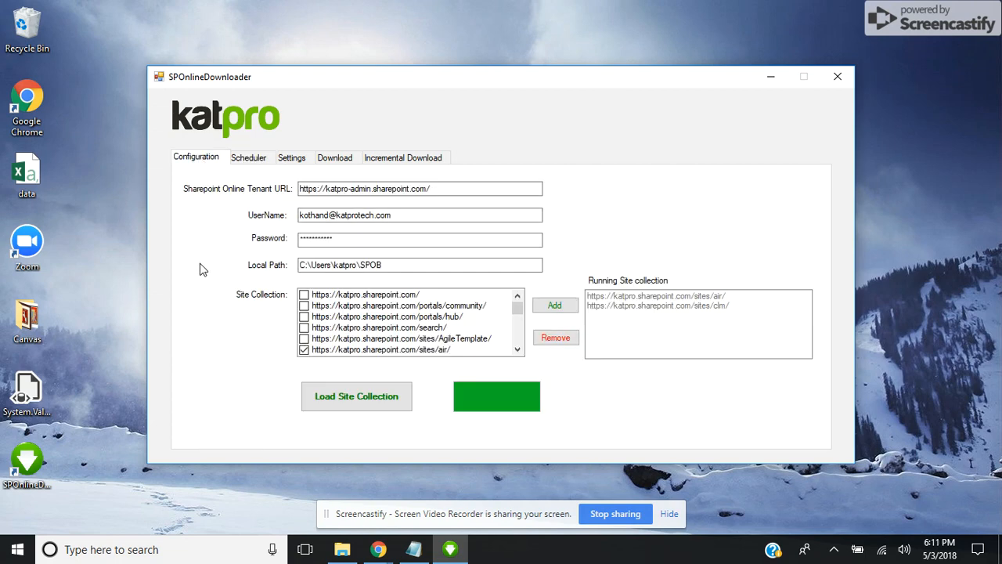